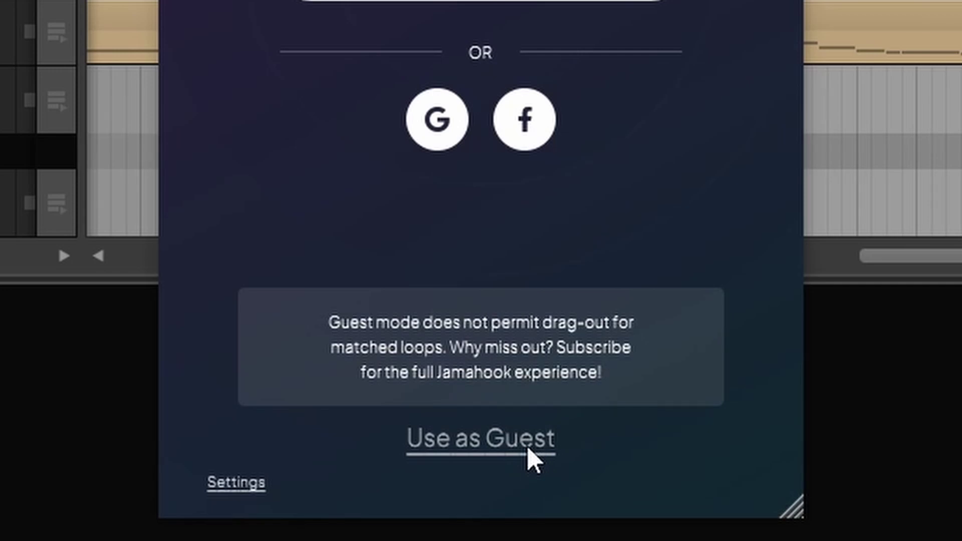
Skip signing in and enter Jamahook as a guest
{"action": "left_click", "coordinate": [519, 446]}
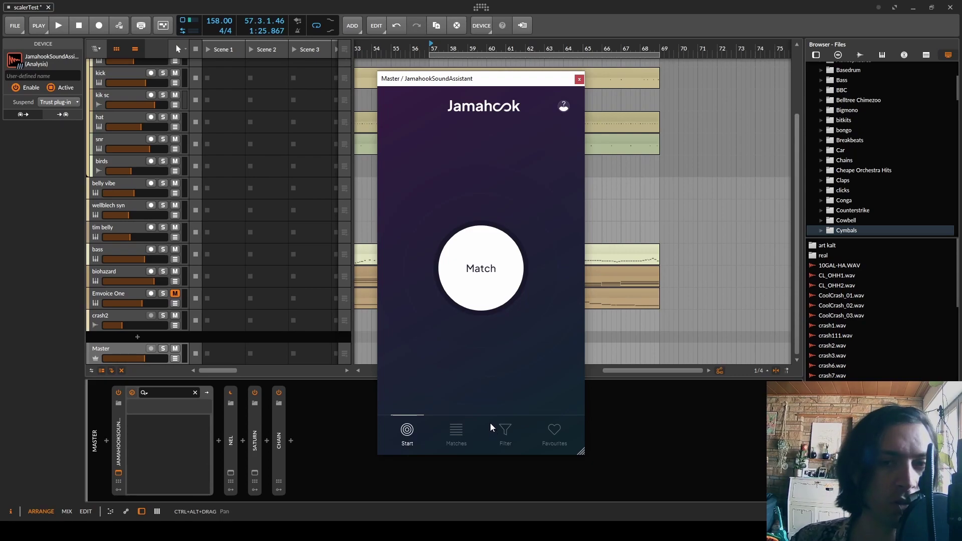
Match loops to the playing project, browse Rhythm and Drums results, then return to Harmony
{"action": "left_click", "coordinate": [485, 271]}
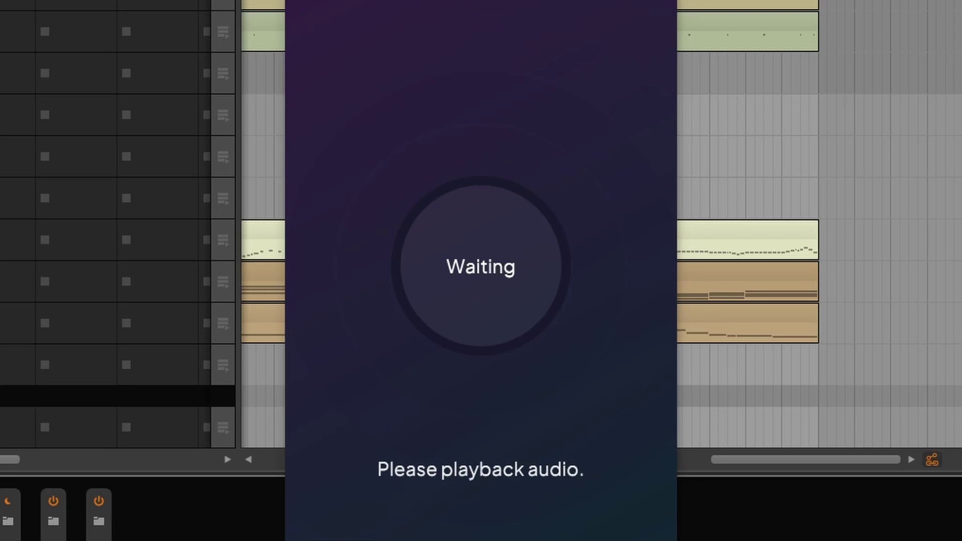
{"action": "key", "text": "space"}
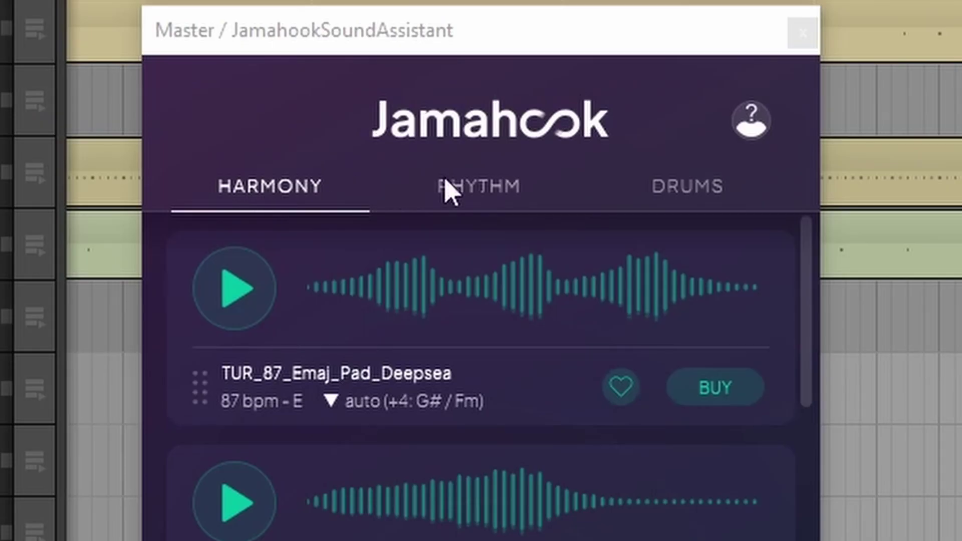
{"action": "left_click", "coordinate": [474, 127]}
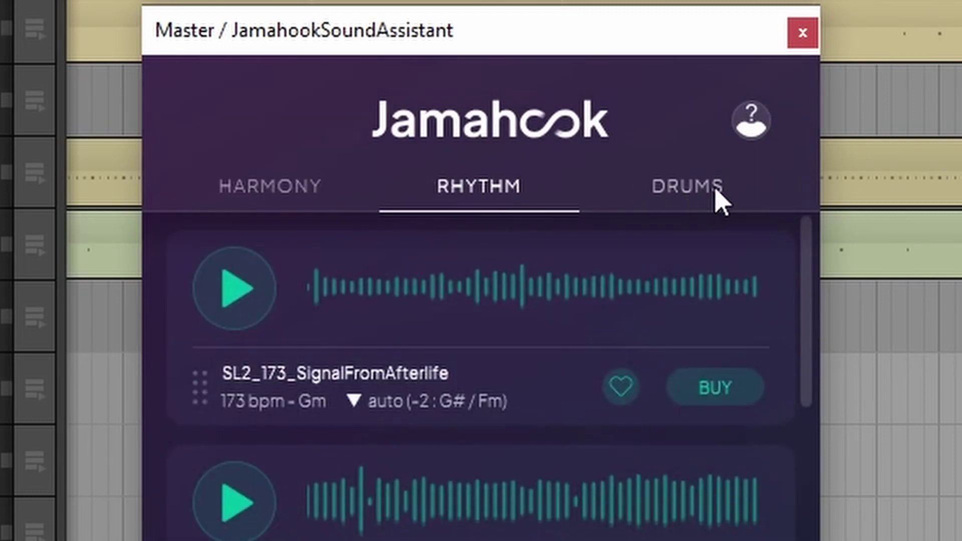
{"action": "left_click", "coordinate": [719, 201]}
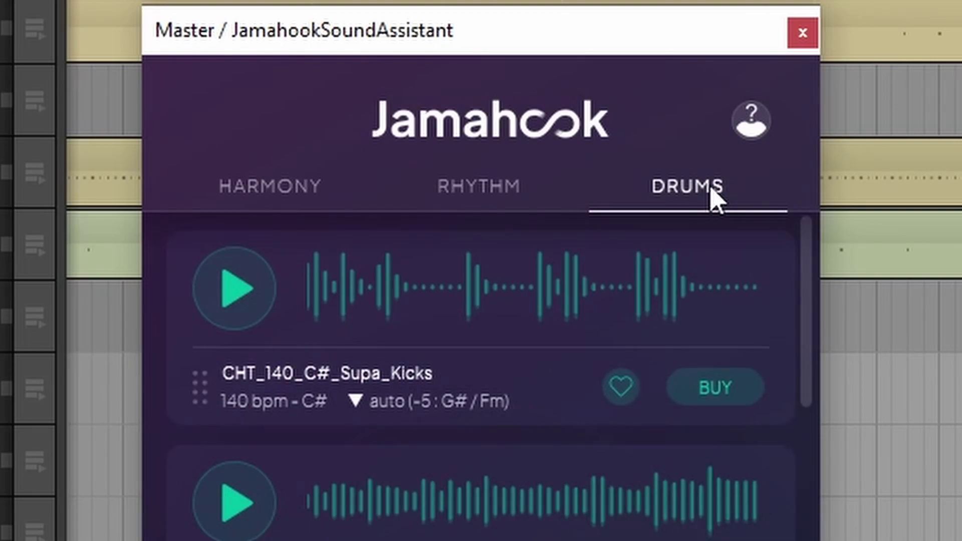
{"action": "left_click", "coordinate": [506, 213]}
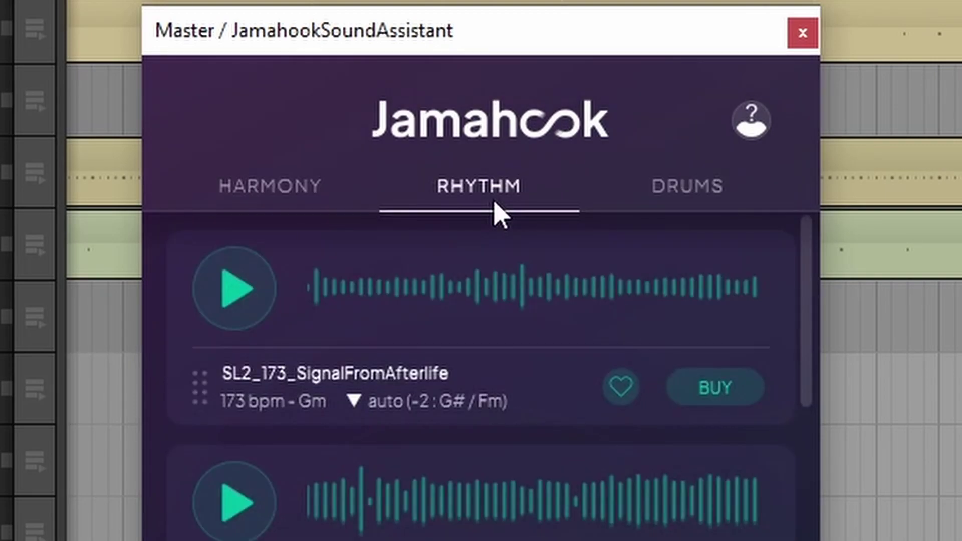
{"action": "left_click", "coordinate": [279, 185]}
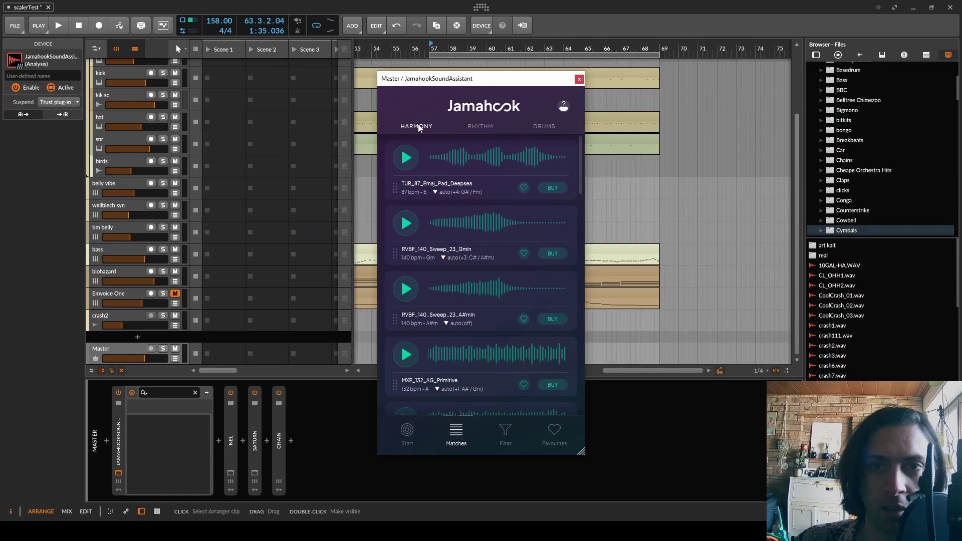
Preview TUR_87_Emaj_Pad_Deepsea, the RVBF_140 Gmin and A#min sweeps, then MXE_132_AG_Primitive
{"action": "left_click", "coordinate": [407, 160]}
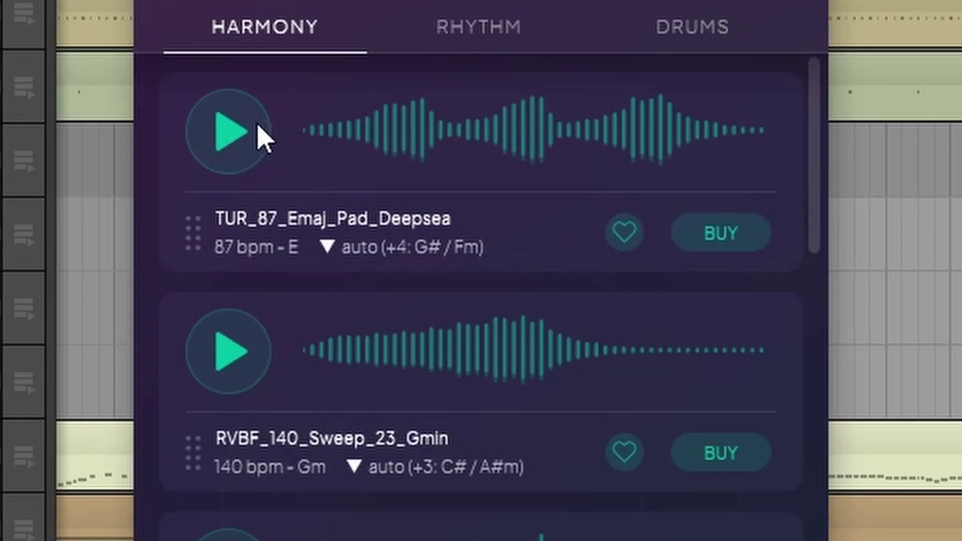
{"action": "left_click", "coordinate": [244, 148]}
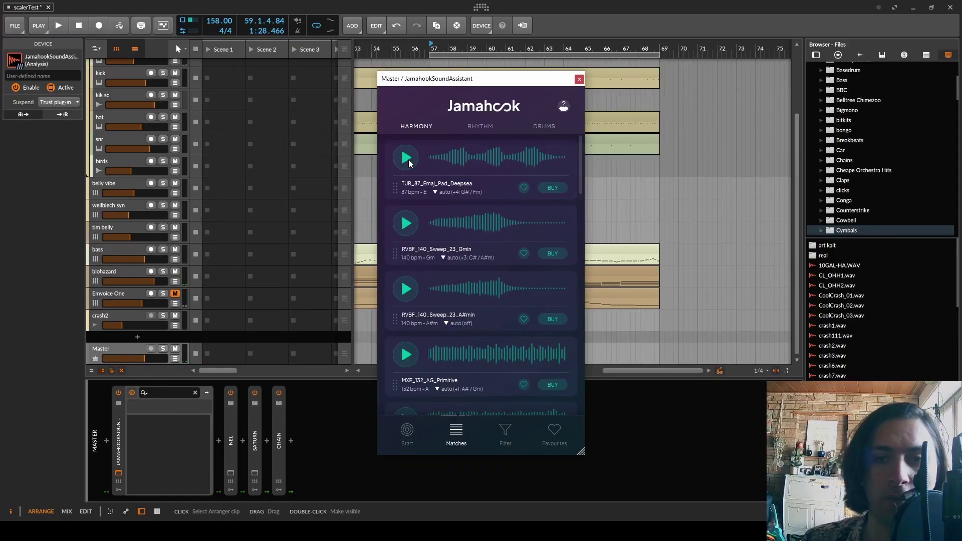
{"action": "left_click", "coordinate": [407, 224]}
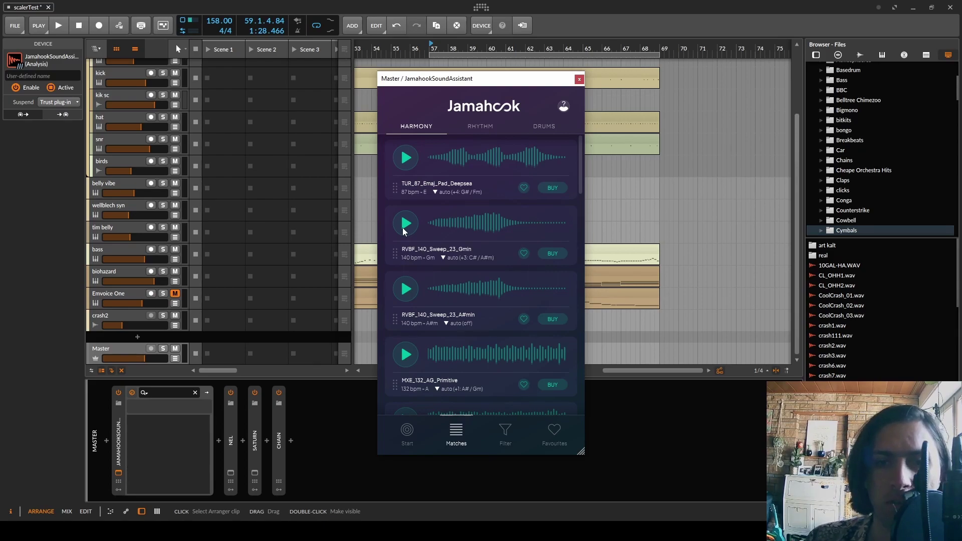
{"action": "left_click", "coordinate": [407, 289]}
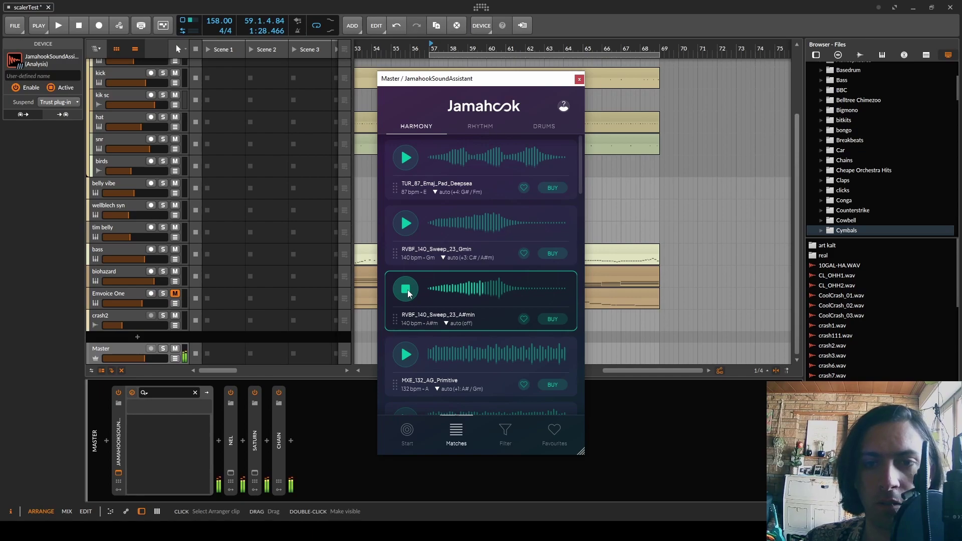
{"action": "left_click", "coordinate": [409, 291]}
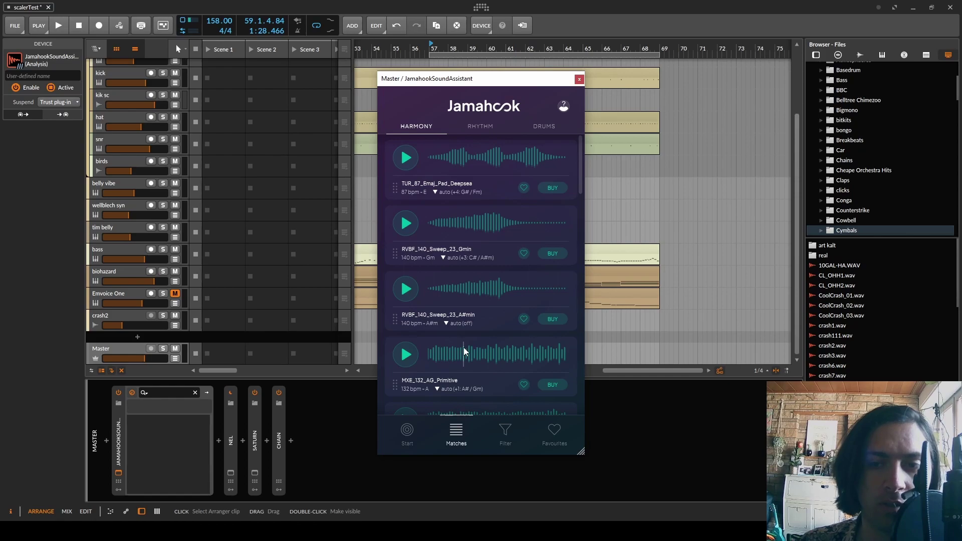
{"action": "scroll", "coordinate": [465, 348], "scroll_direction": "down", "scroll_amount": 1}
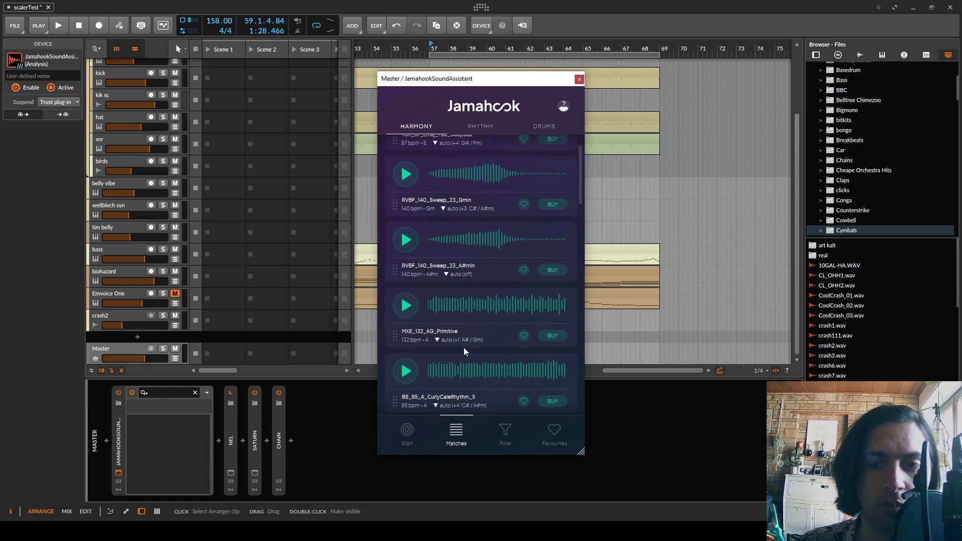
{"action": "left_click", "coordinate": [408, 308]}
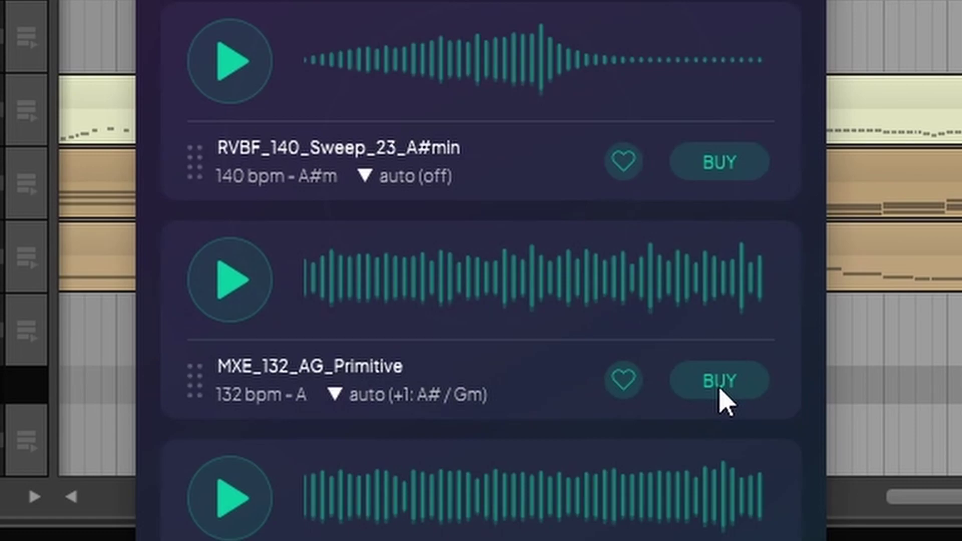
Try MXE_132_AG_Primitive transposed -1 and +2, then leave it at +1: A# / Gm
{"action": "left_click", "coordinate": [721, 388]}
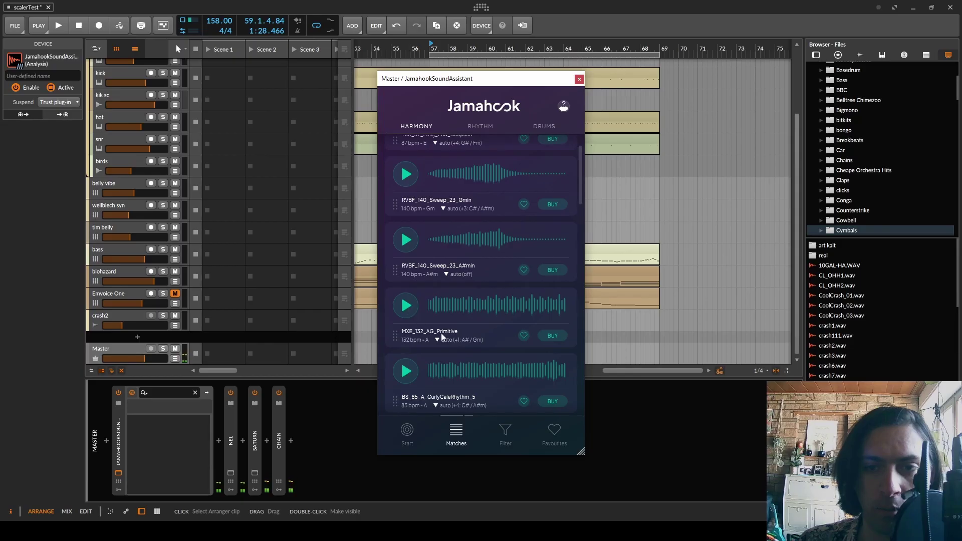
{"action": "left_click", "coordinate": [436, 340]}
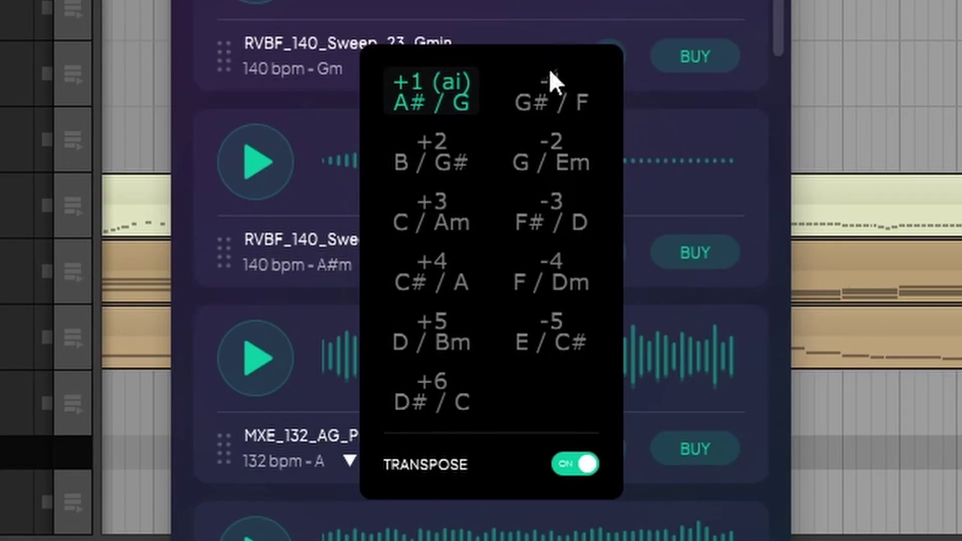
{"action": "left_click", "coordinate": [550, 87]}
{"action": "left_click", "coordinate": [267, 374]}
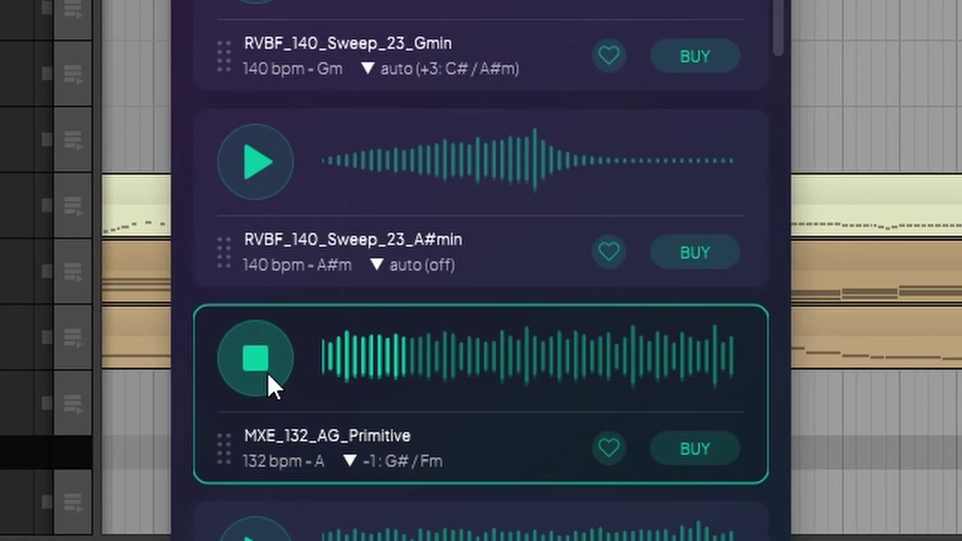
{"action": "left_click", "coordinate": [351, 461]}
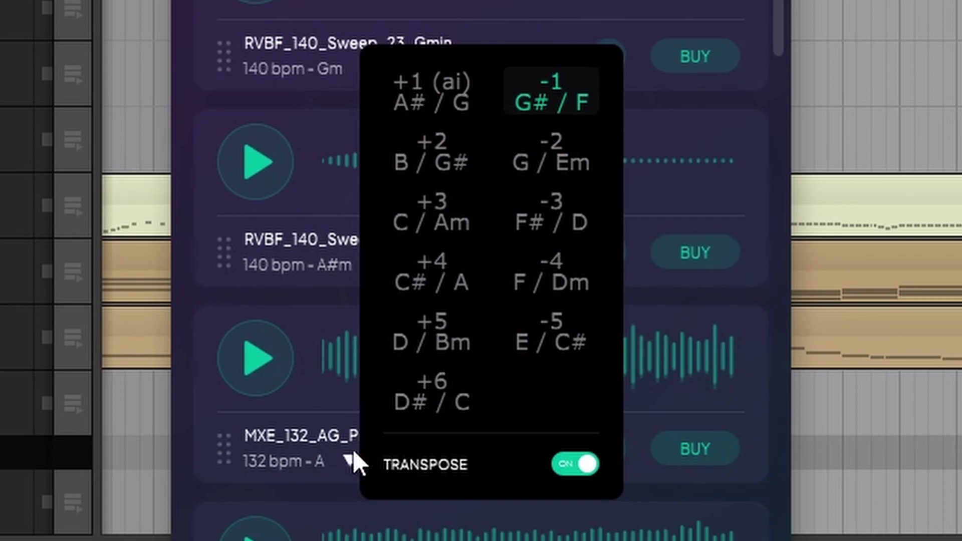
{"action": "left_click", "coordinate": [446, 157]}
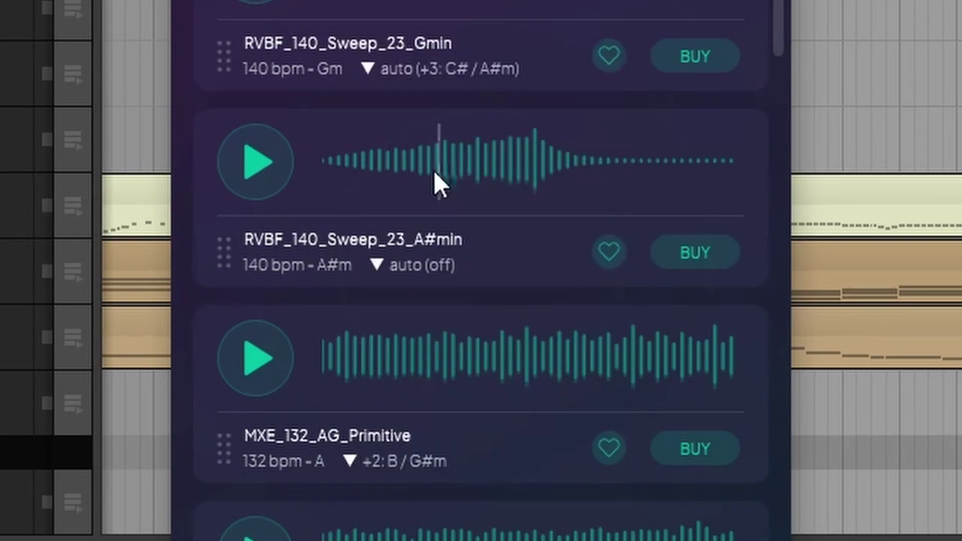
{"action": "left_click", "coordinate": [270, 366]}
{"action": "left_click", "coordinate": [350, 460]}
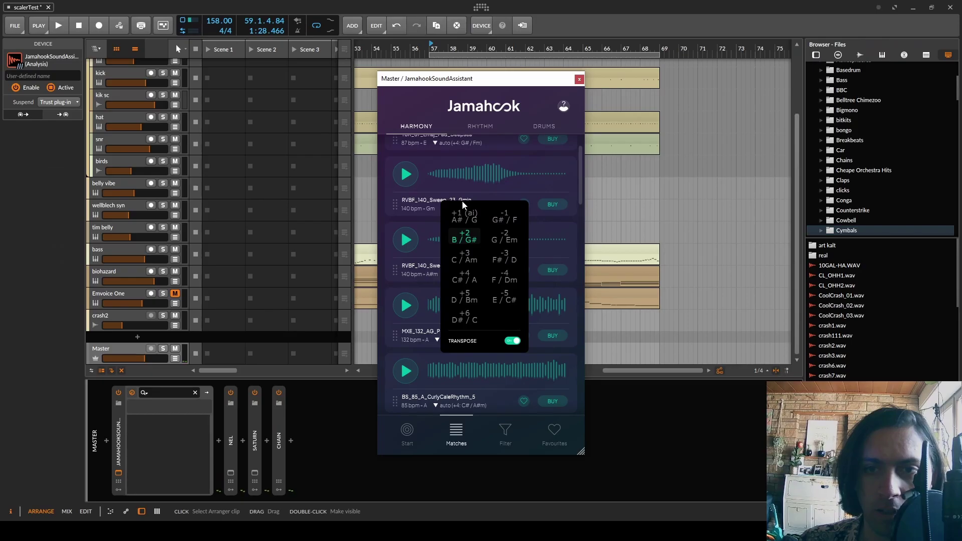
{"action": "left_click", "coordinate": [431, 88]}
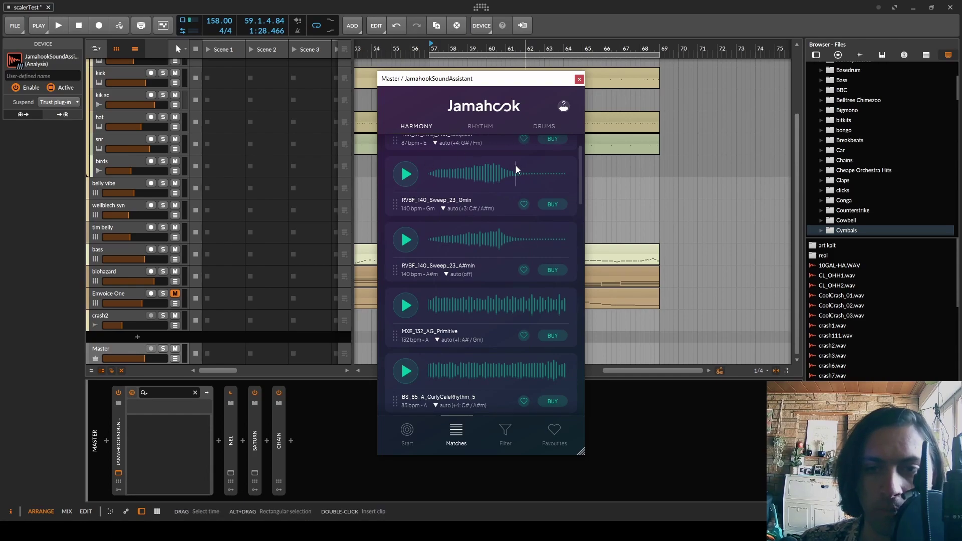
Preview and stop BS_85_A_CurlyCaleRhythm_5, then scroll back to the top
{"action": "scroll", "coordinate": [516, 166], "scroll_direction": "down", "scroll_amount": 1}
{"action": "left_click", "coordinate": [404, 331]}
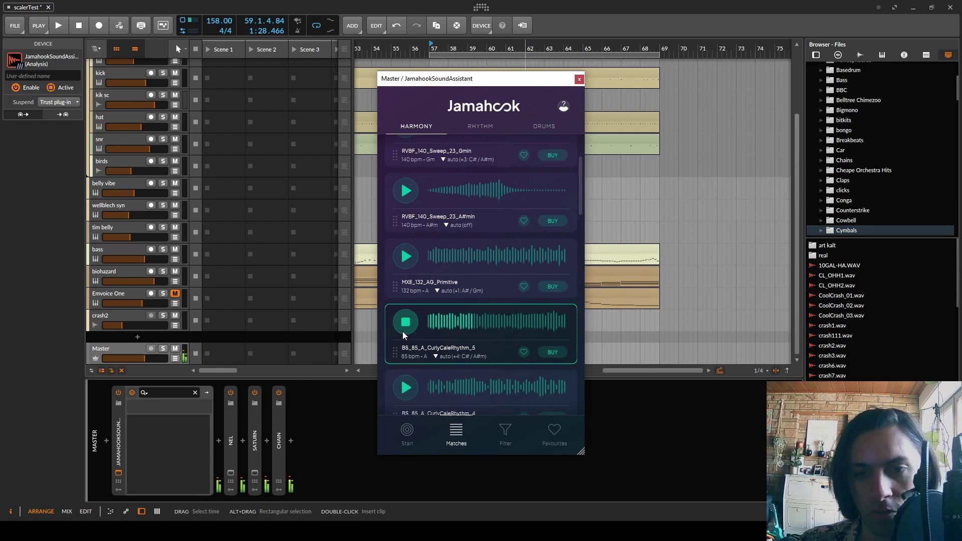
{"action": "left_click", "coordinate": [405, 330]}
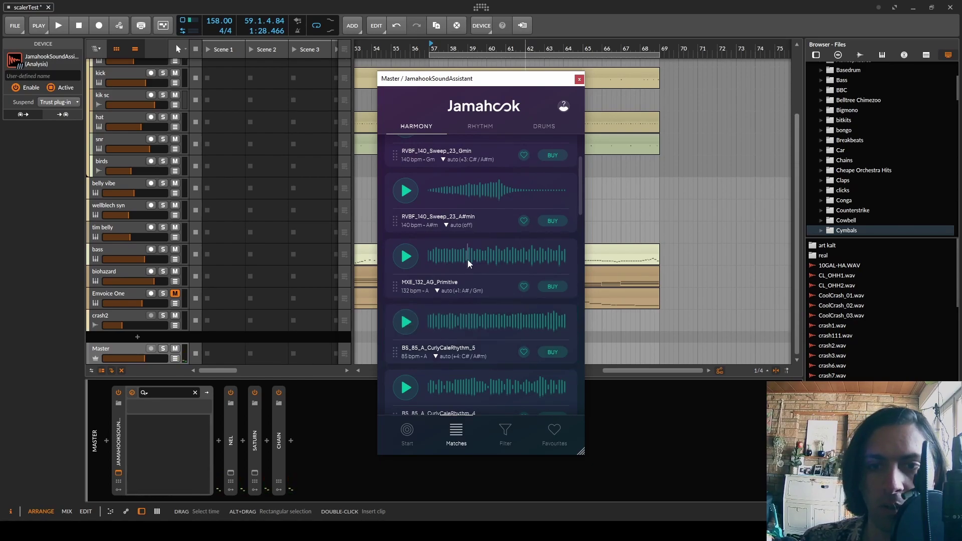
{"action": "left_click_drag", "start_coordinate": [577, 188], "coordinate": [578, 143]}
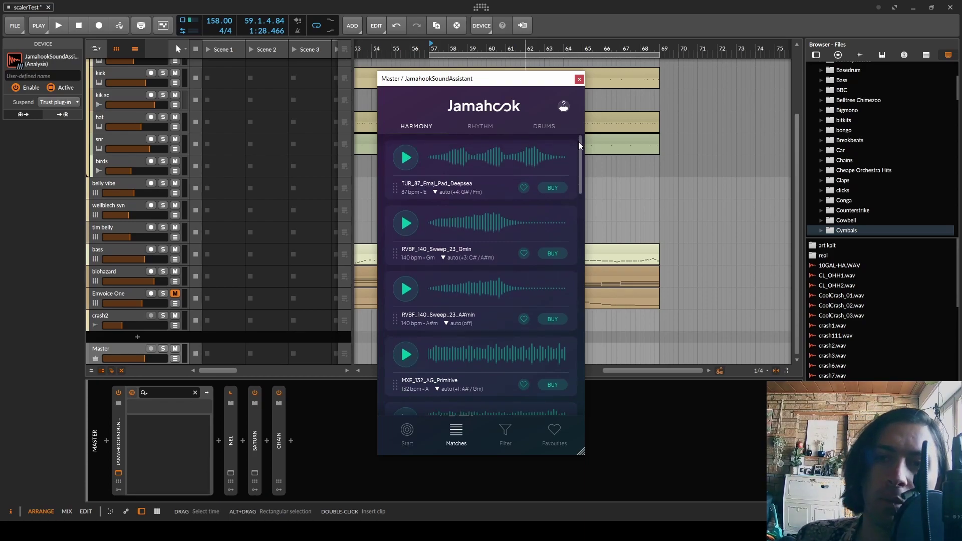
{"action": "left_click", "coordinate": [563, 106]}
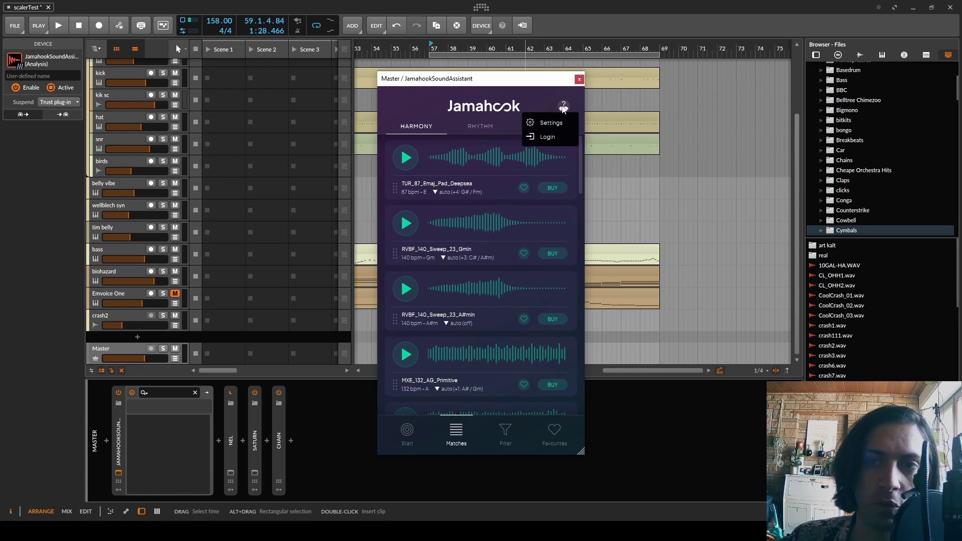
{"action": "left_click", "coordinate": [550, 123]}
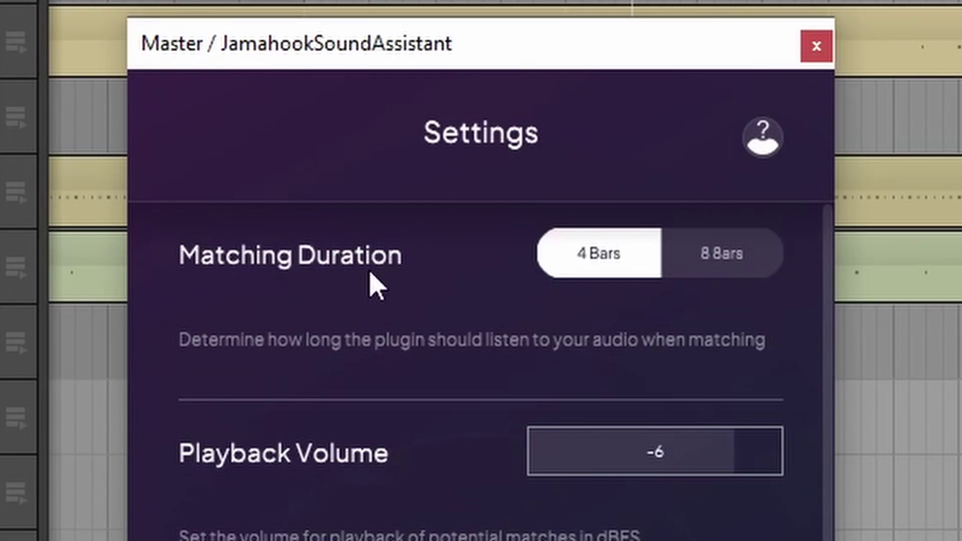
{"action": "left_click", "coordinate": [727, 261]}
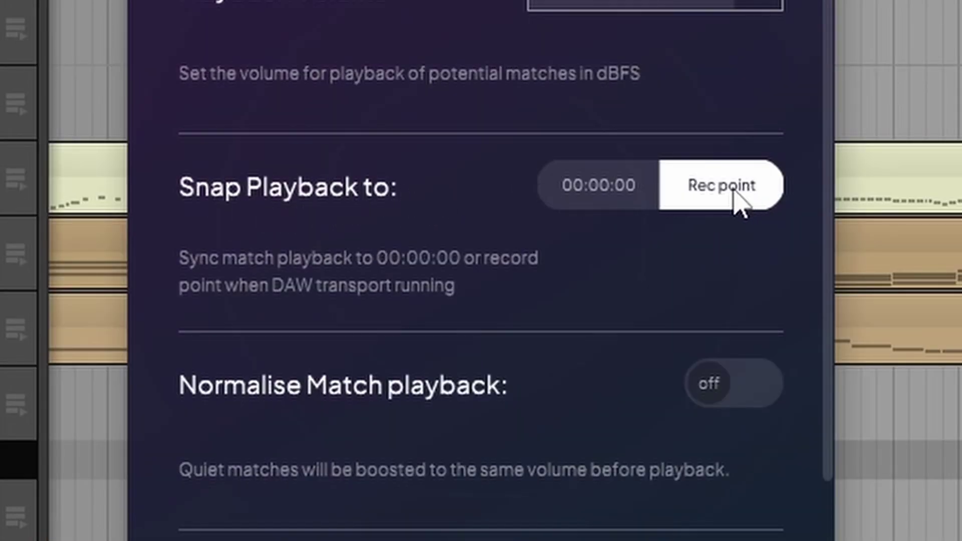
{"action": "scroll", "coordinate": [398, 284], "scroll_direction": "down", "scroll_amount": 3}
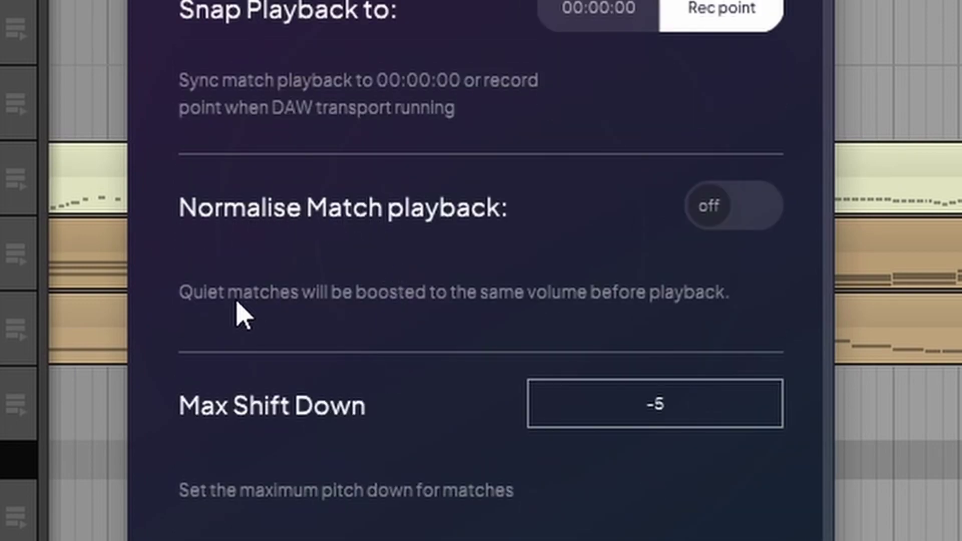
{"action": "scroll", "coordinate": [661, 264], "scroll_direction": "down", "scroll_amount": 1}
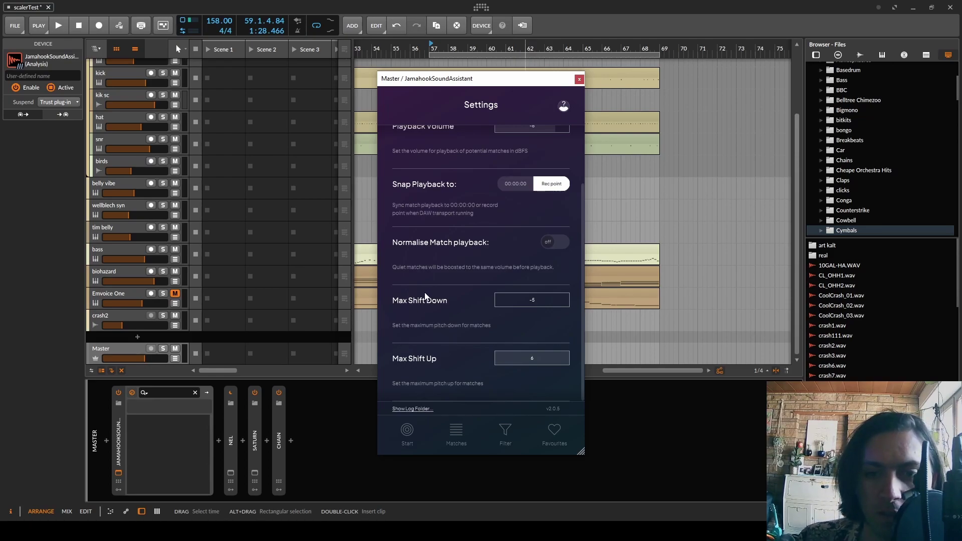
Leave Settings for the harmony matches and preview NAI_175_F#m_LetsRoll_Bass with the song playing
{"action": "left_click", "coordinate": [563, 106]}
{"action": "left_click", "coordinate": [547, 121]}
{"action": "scroll", "coordinate": [502, 329], "scroll_direction": "down", "scroll_amount": 4}
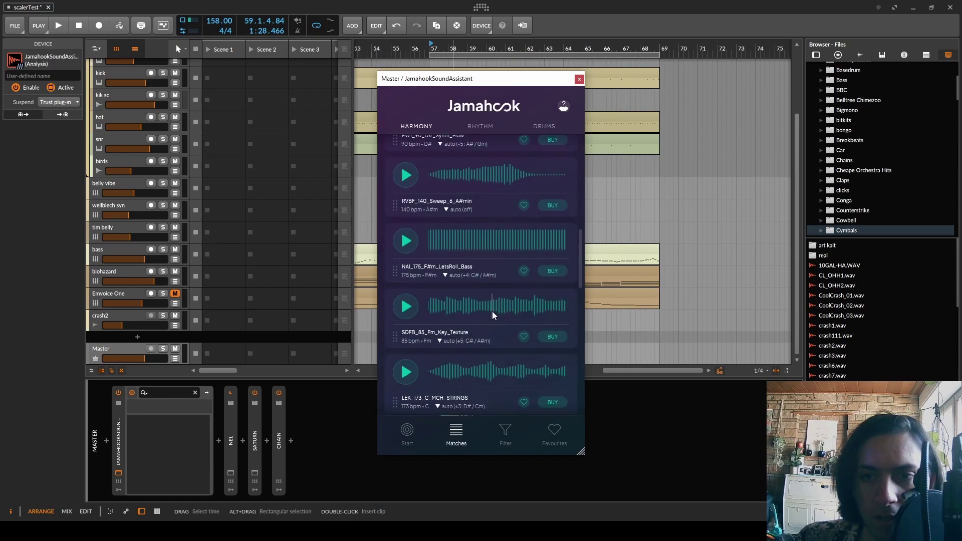
{"action": "left_click", "coordinate": [407, 244]}
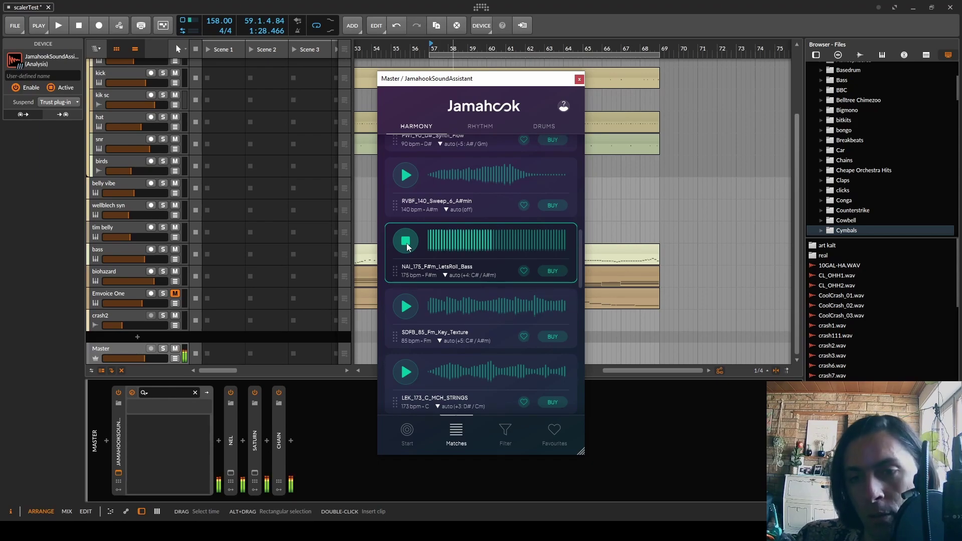
{"action": "left_click", "coordinate": [413, 9]}
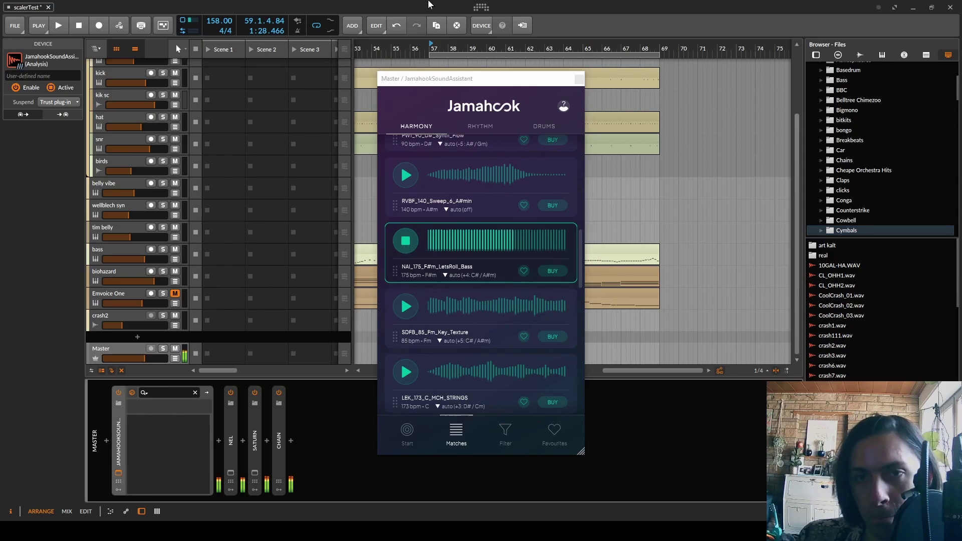
{"action": "key", "text": "space"}
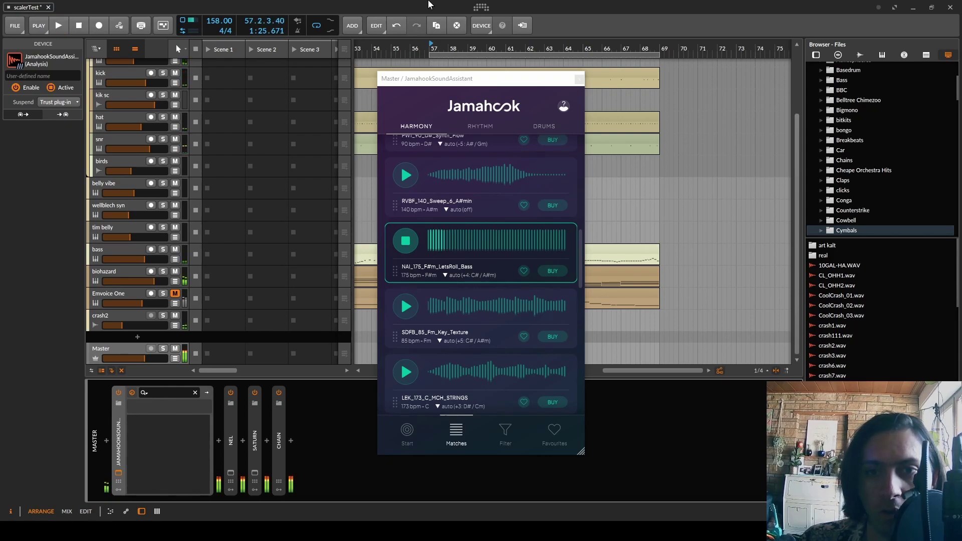
{"action": "left_click", "coordinate": [407, 242]}
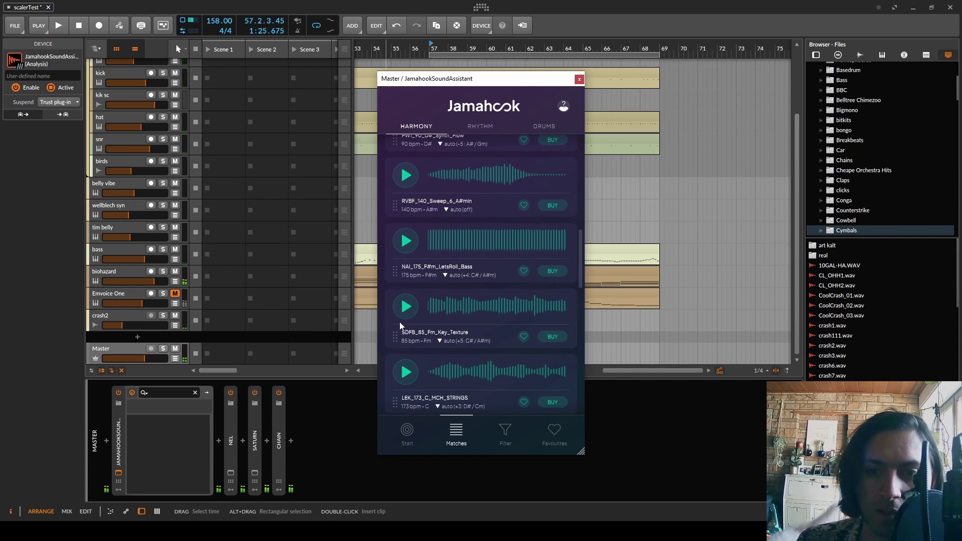
Preview SDFB_85_Fm_Key_Texture and LEK_173_C_MCH_STRINGS, stopping song playback in between
{"action": "left_click", "coordinate": [406, 308]}
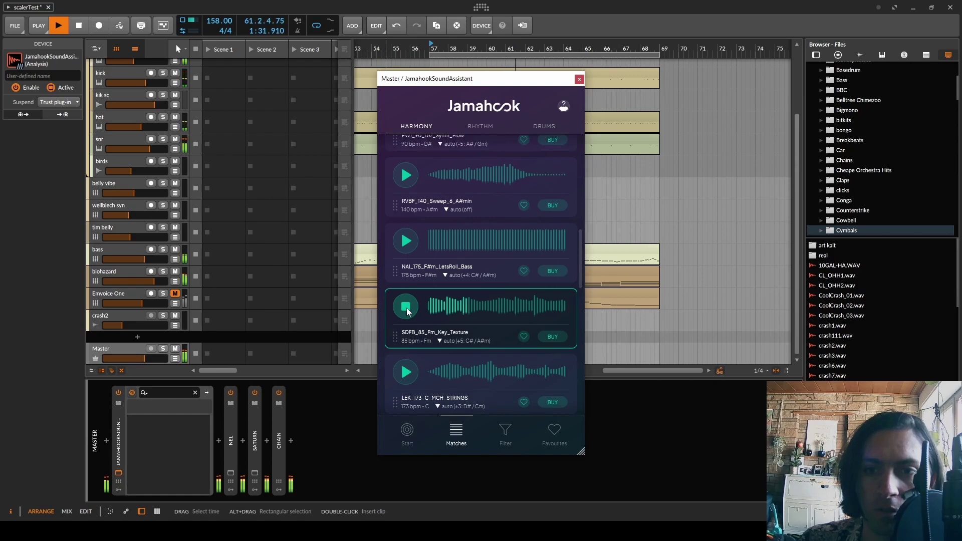
{"action": "key", "text": "space"}
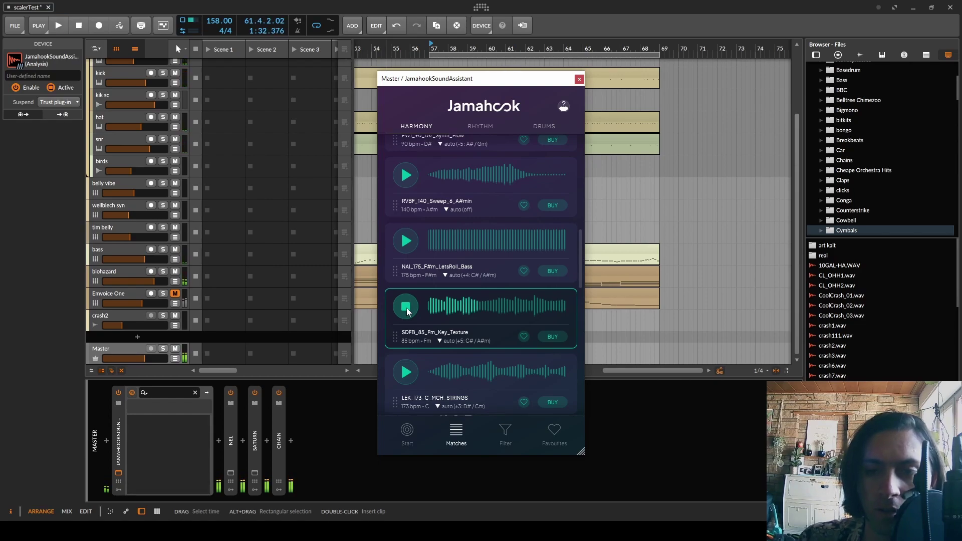
{"action": "left_click", "coordinate": [407, 311]}
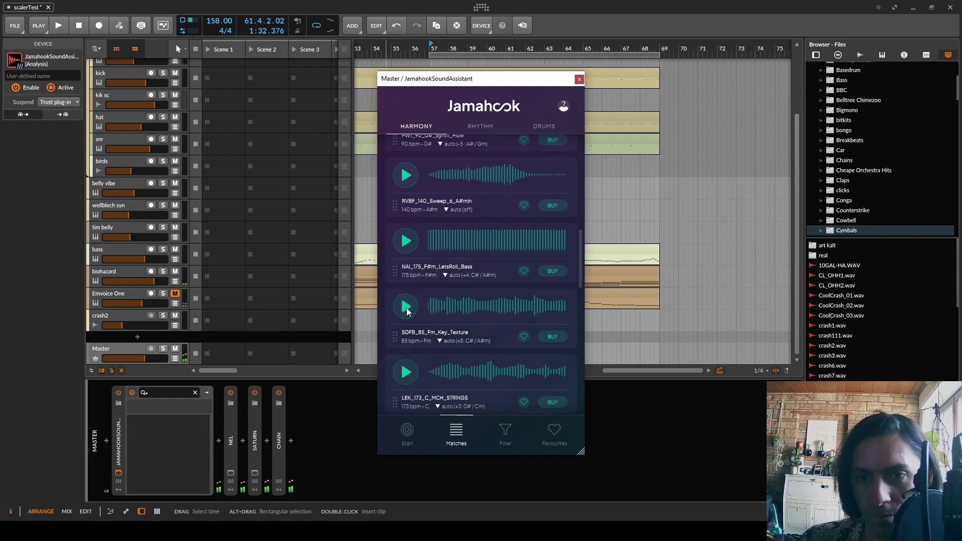
{"action": "left_click", "coordinate": [415, 375]}
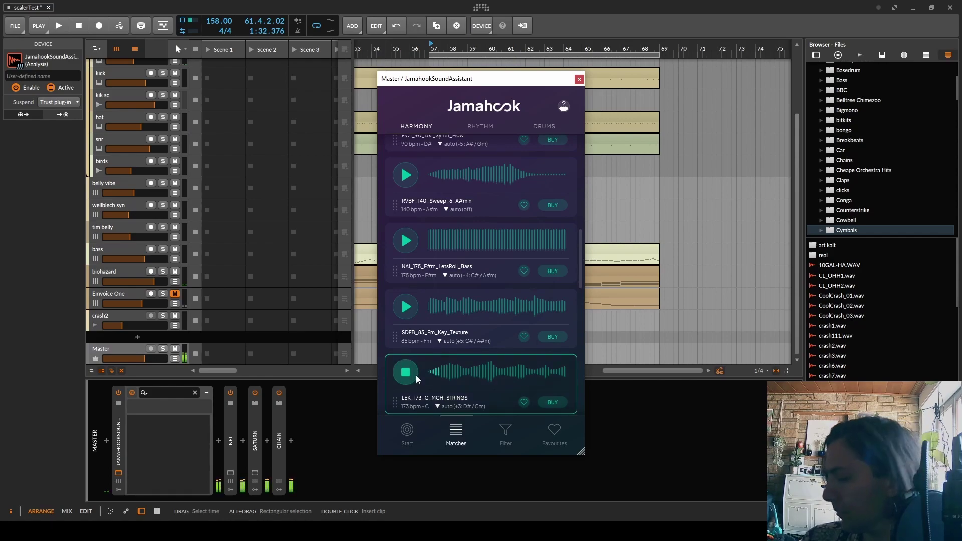
{"action": "left_click", "coordinate": [413, 374]}
Audition SSB_135_F#_Chicago_Horns_2, auto-shifted +4 to A# / Gm
{"action": "scroll", "coordinate": [510, 337], "scroll_direction": "down", "scroll_amount": 5}
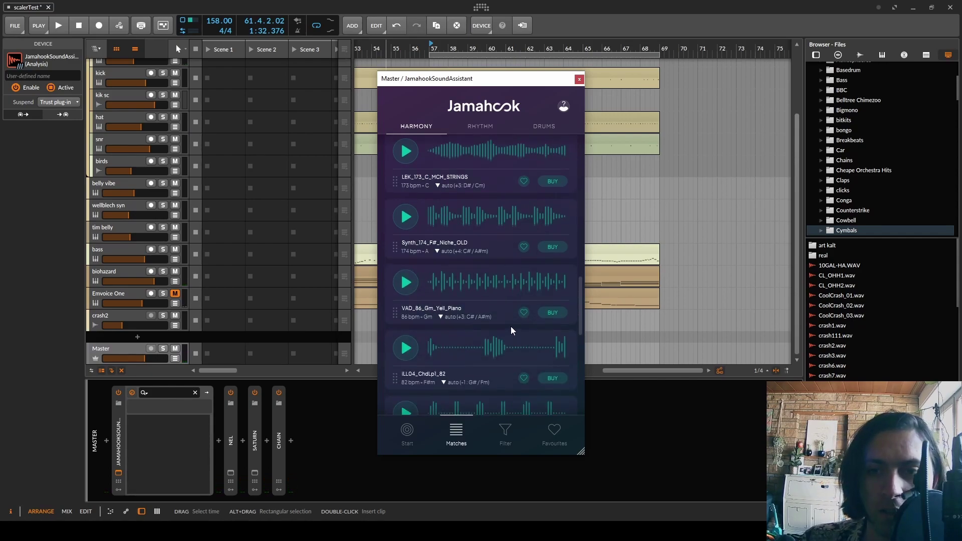
{"action": "scroll", "coordinate": [510, 325], "scroll_direction": "down", "scroll_amount": 3}
{"action": "scroll", "coordinate": [510, 325], "scroll_direction": "up", "scroll_amount": 2}
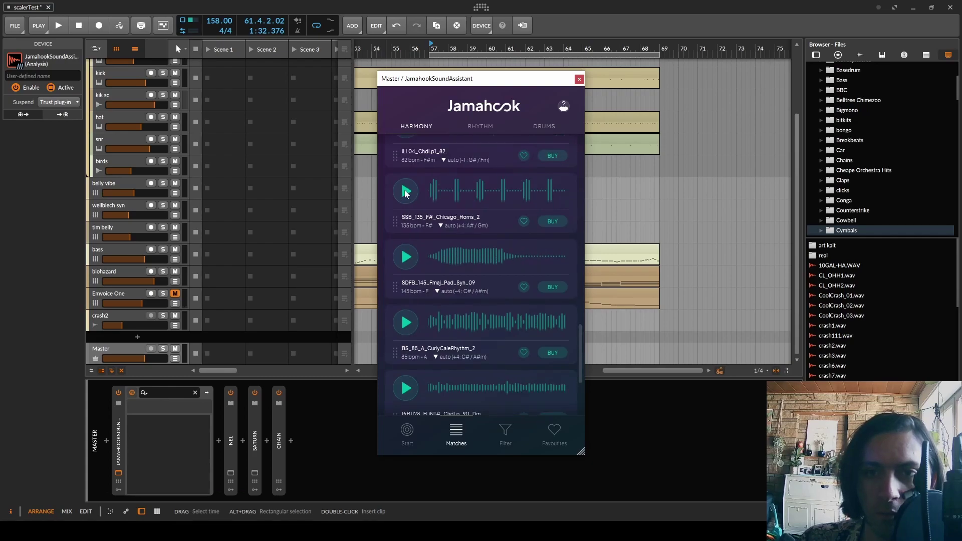
{"action": "left_click", "coordinate": [404, 192]}
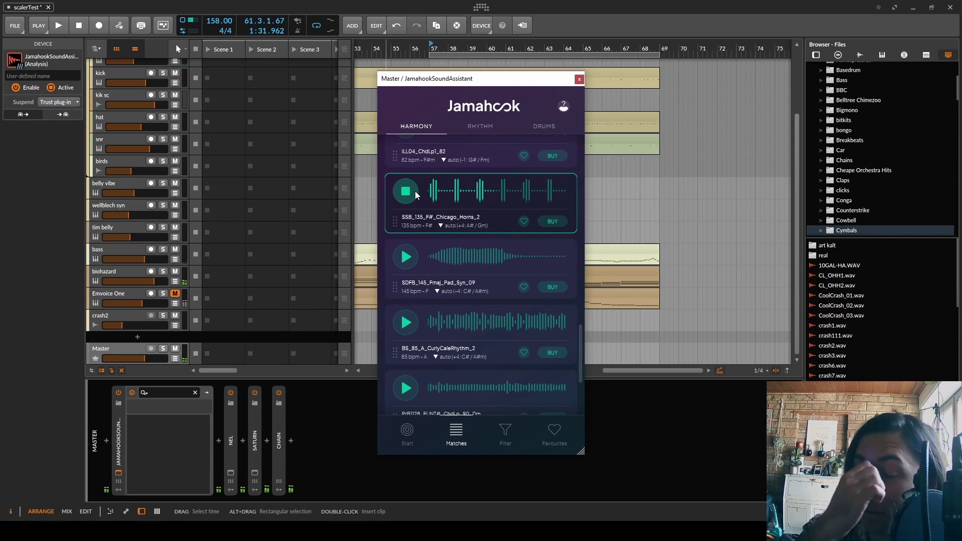
{"action": "left_click", "coordinate": [415, 191]}
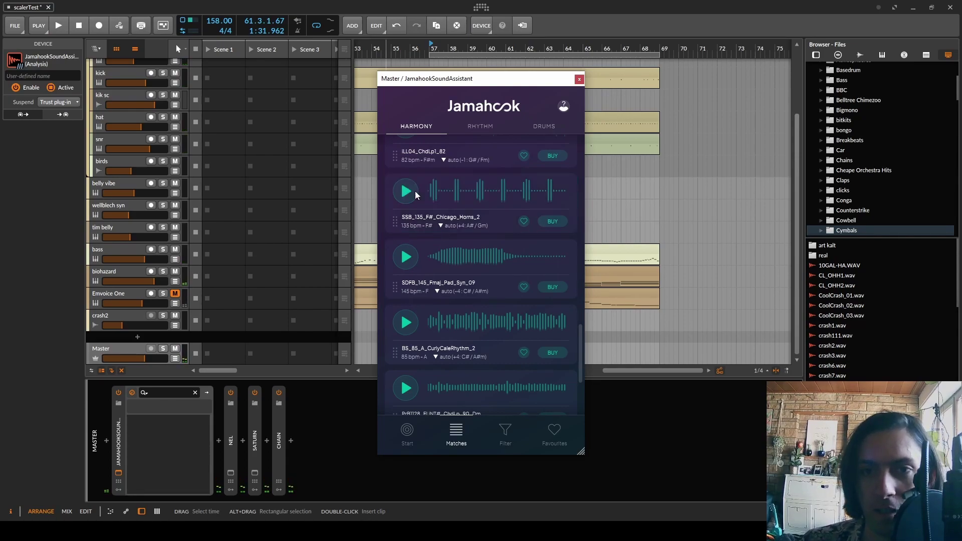
In Rhythm matches, preview SignalFromAfterlife, L23_100_D_Electric_Bass_8, EBY_120_Salsabell_2 and PrB1227_MISSIN_MusLp_90_Dm
{"action": "left_click", "coordinate": [477, 132]}
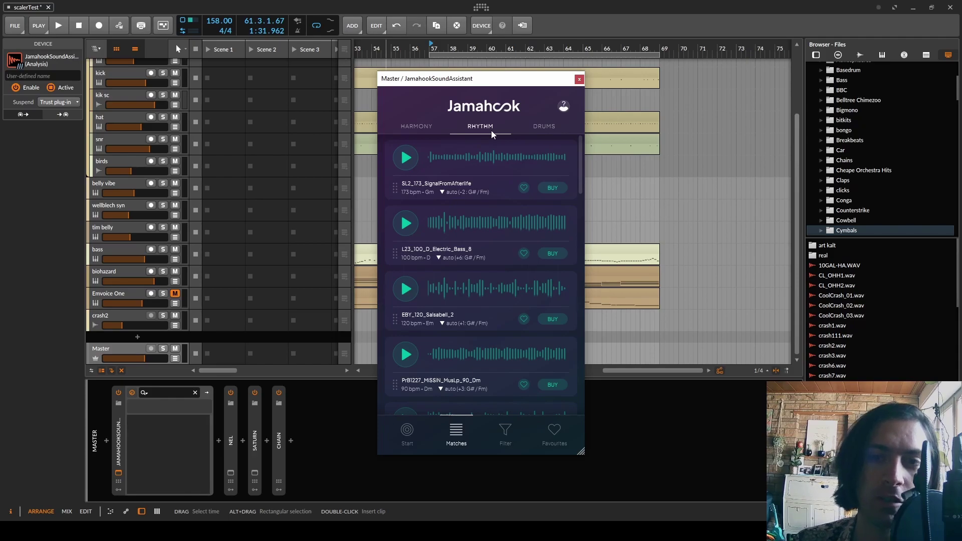
{"action": "left_click", "coordinate": [407, 157]}
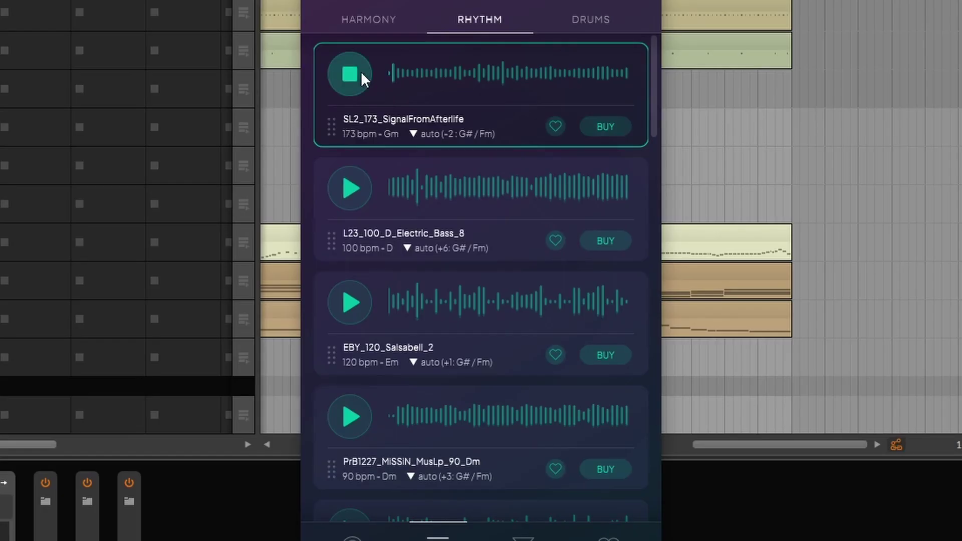
{"action": "left_click", "coordinate": [358, 196]}
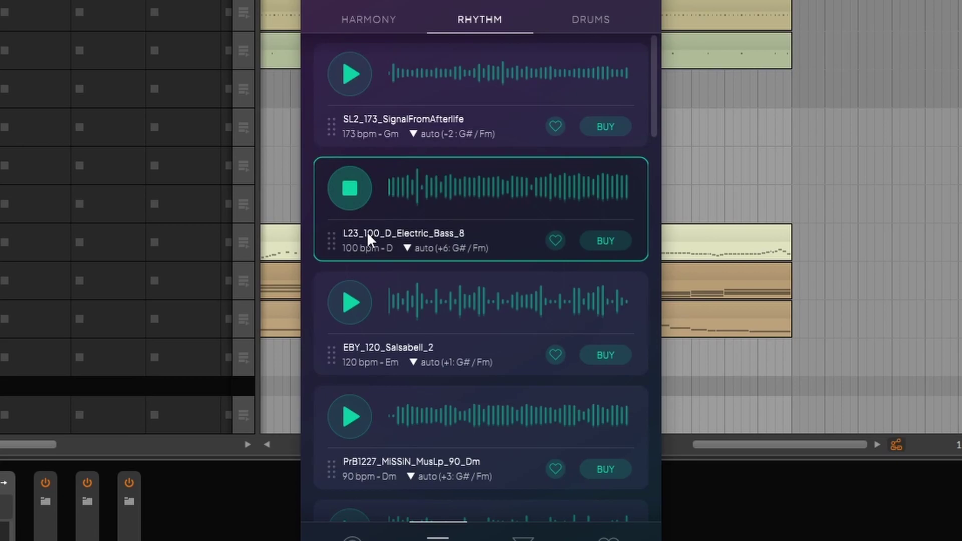
{"action": "left_click", "coordinate": [357, 320]}
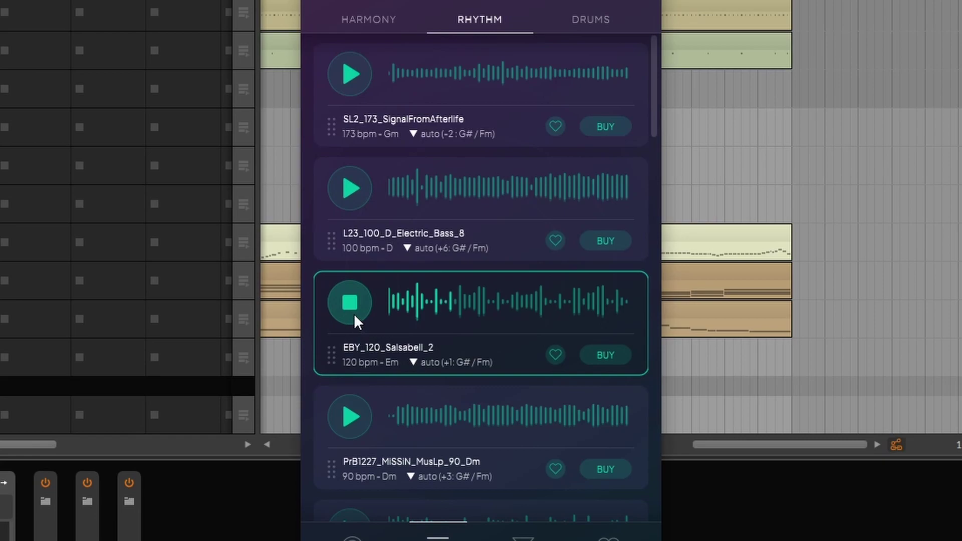
{"action": "left_click", "coordinate": [349, 414]}
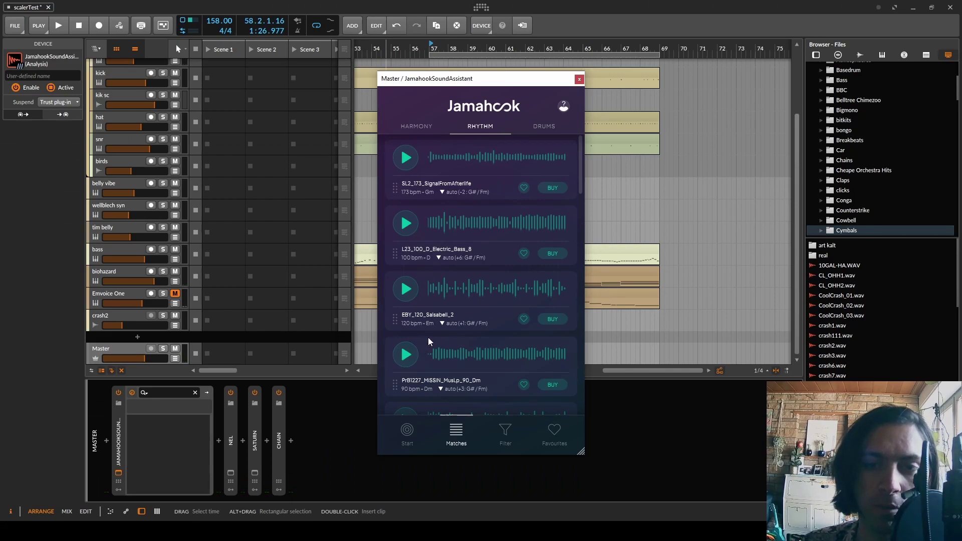
Preview NS_95_MusLp_QuesT_DOPE and KK_128_G_Bassline_02, then play ATL2_90_A_Elec Gtr_03
{"action": "scroll", "coordinate": [428, 338], "scroll_direction": "down", "scroll_amount": 2}
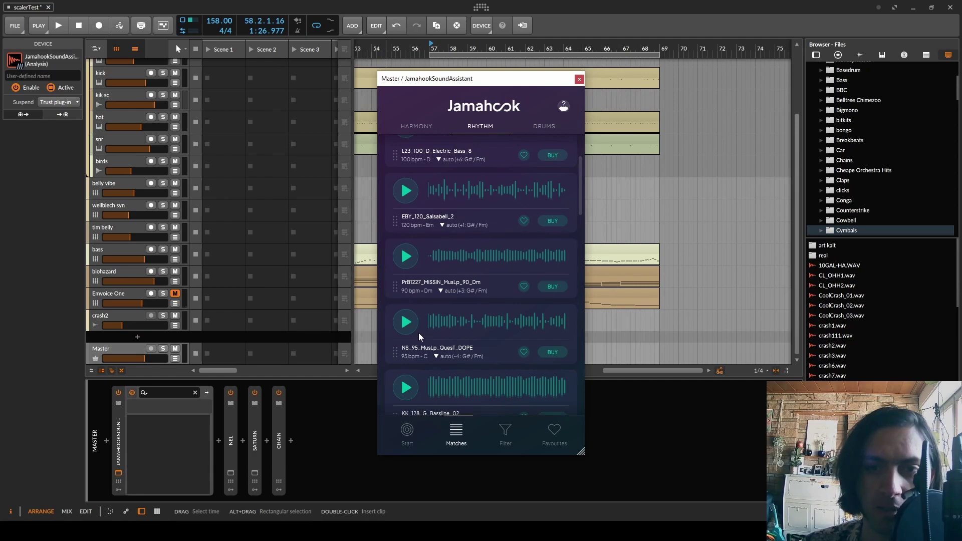
{"action": "left_click", "coordinate": [420, 336]}
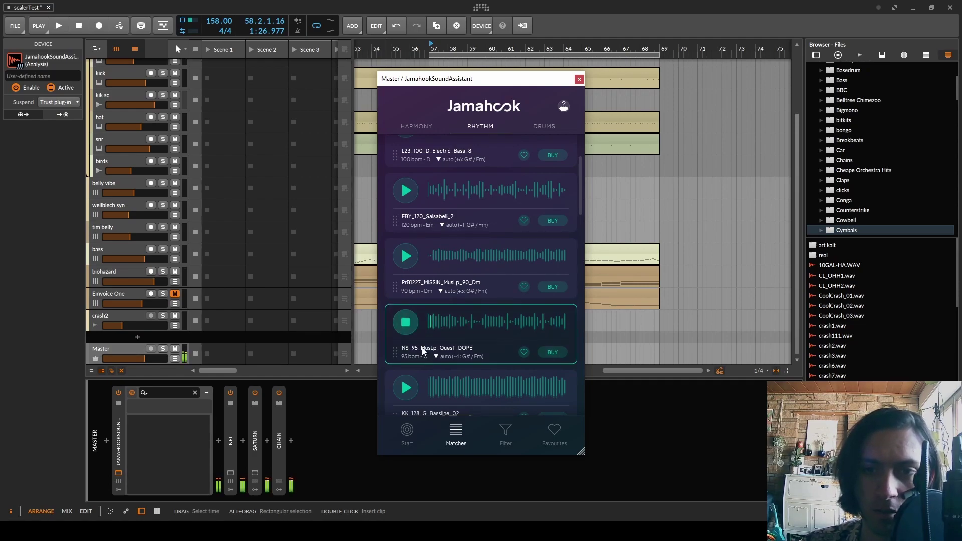
{"action": "left_click", "coordinate": [400, 326]}
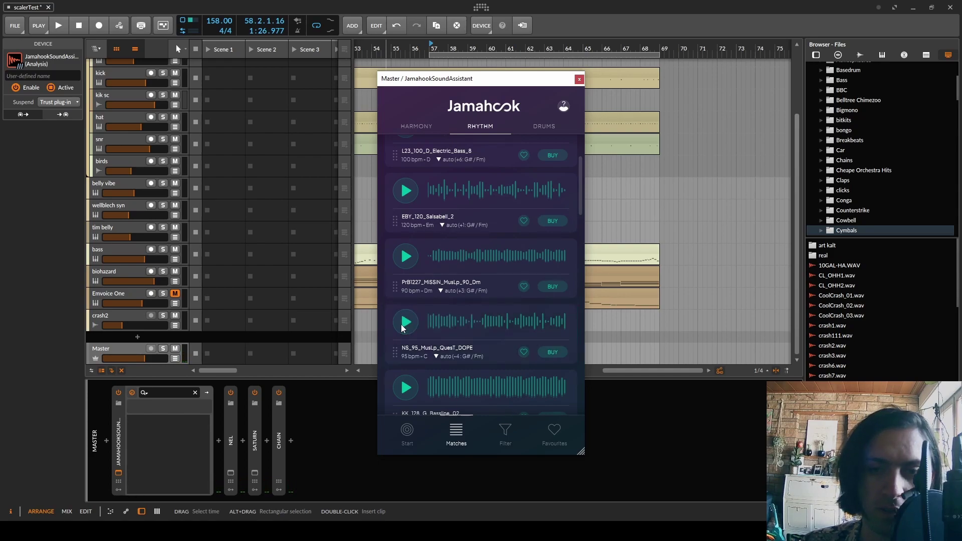
{"action": "left_click", "coordinate": [409, 394]}
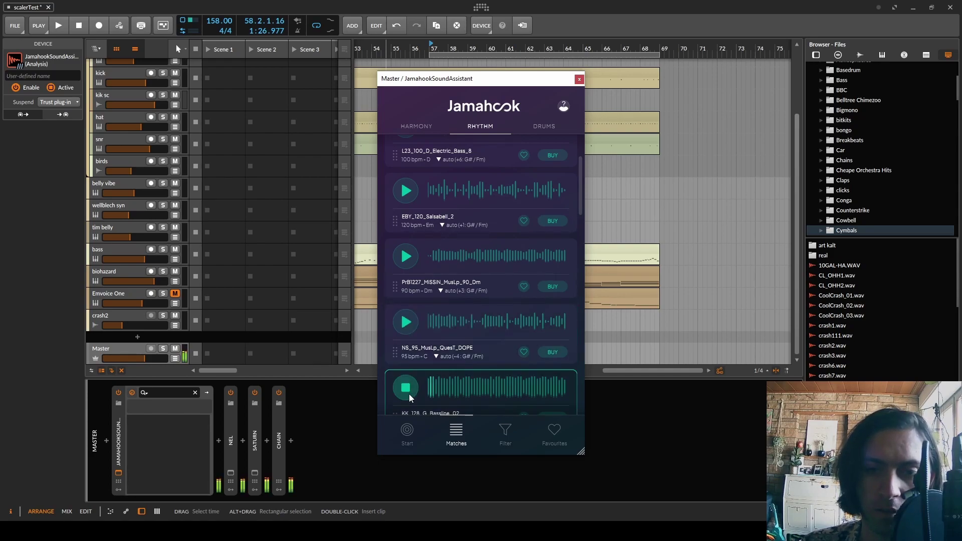
{"action": "scroll", "coordinate": [409, 394], "scroll_direction": "down", "scroll_amount": 2}
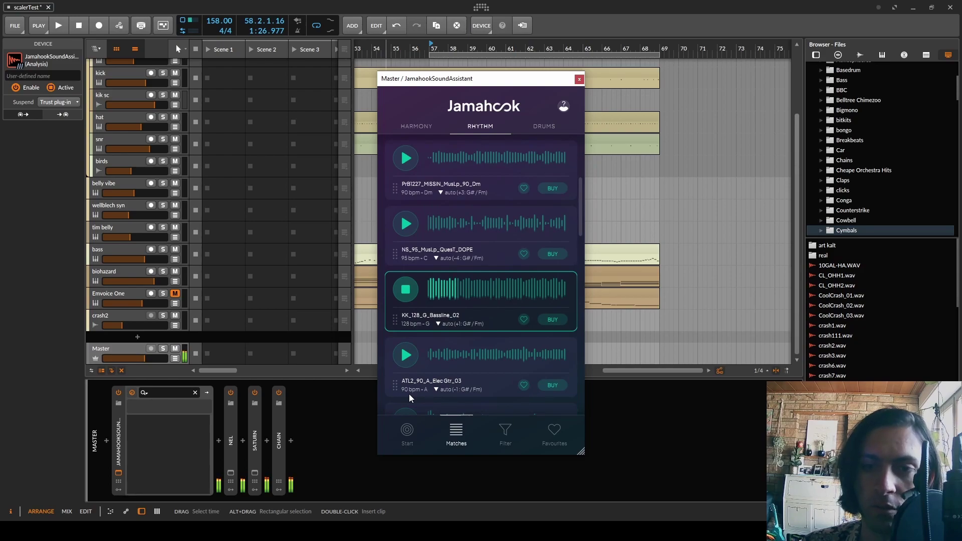
{"action": "left_click", "coordinate": [406, 293]}
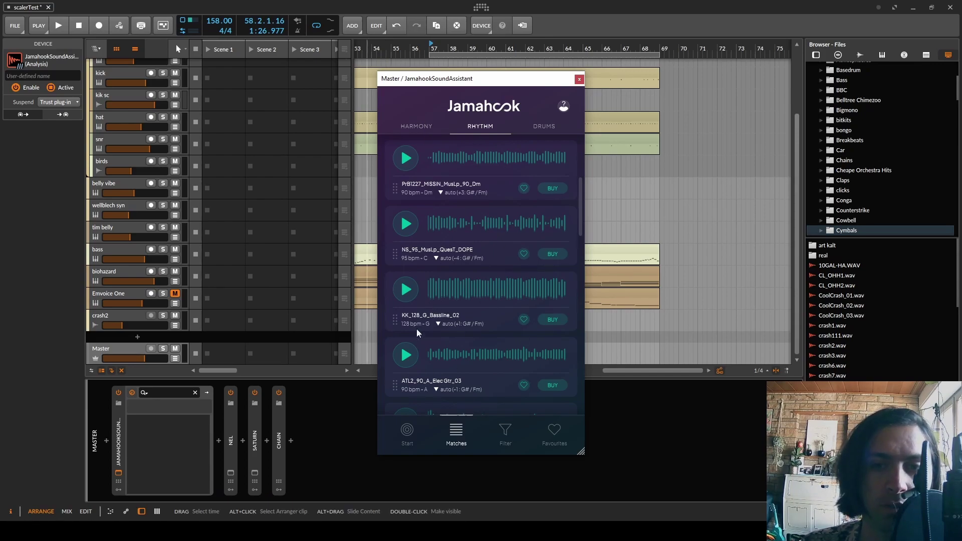
{"action": "left_click", "coordinate": [406, 356]}
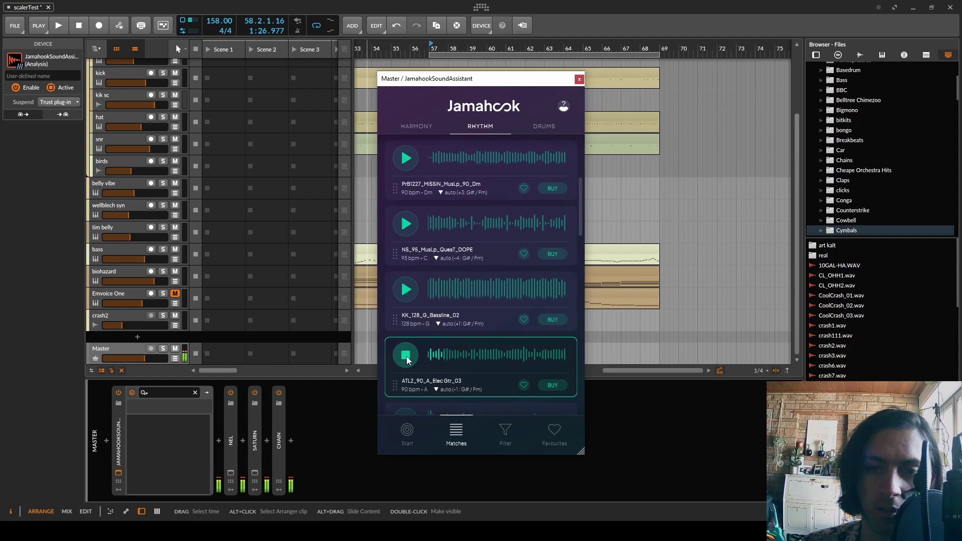
Hear the guitar loop against the song, then audition the OLFP piano loop with the song
{"action": "key", "text": "space"}
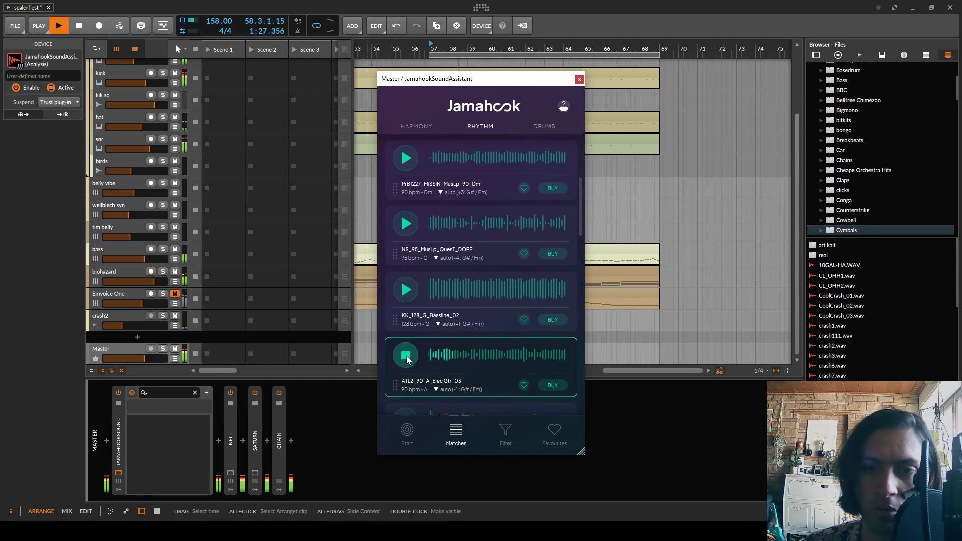
{"action": "key", "text": "space"}
{"action": "scroll", "coordinate": [407, 356], "scroll_direction": "down", "scroll_amount": 3}
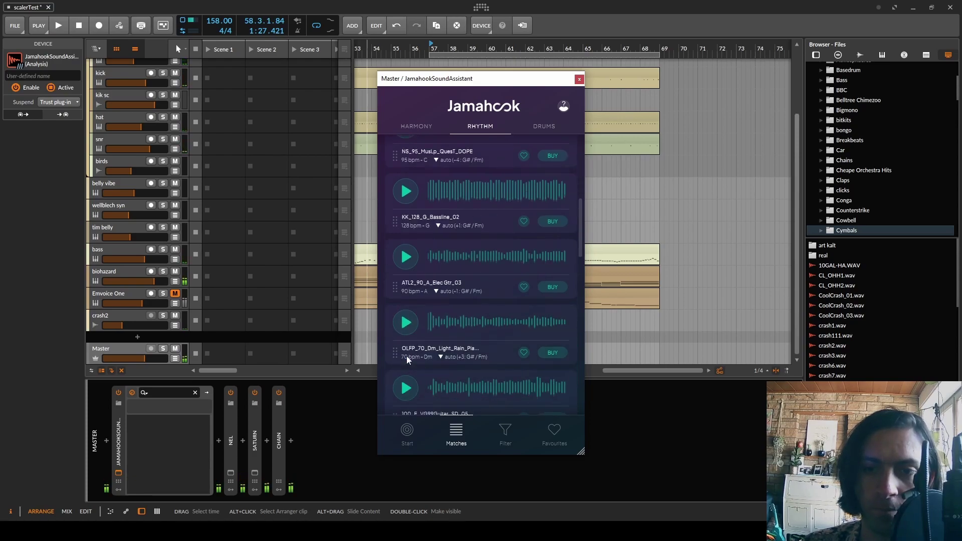
{"action": "left_click", "coordinate": [405, 323]}
{"action": "key", "text": "space"}
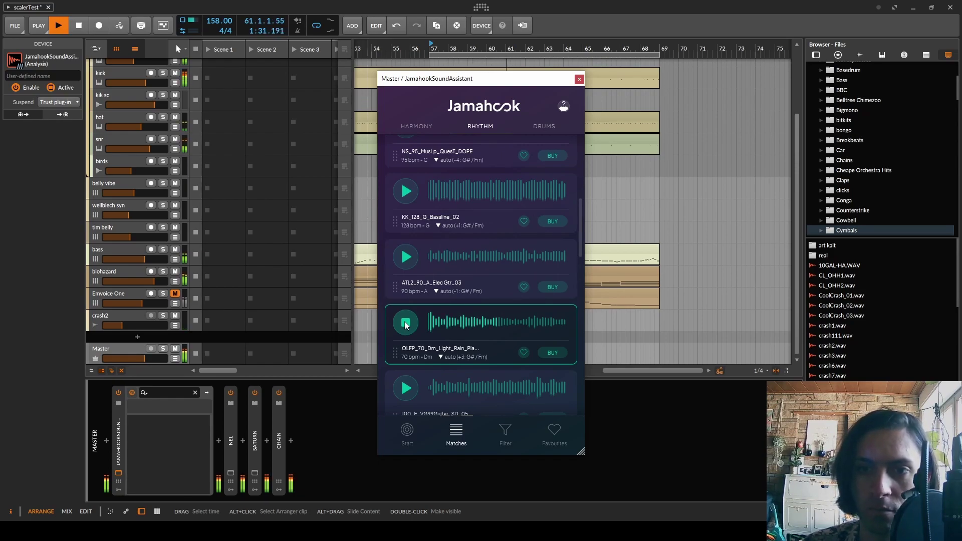
{"action": "key", "text": "space"}
{"action": "left_click", "coordinate": [406, 324]}
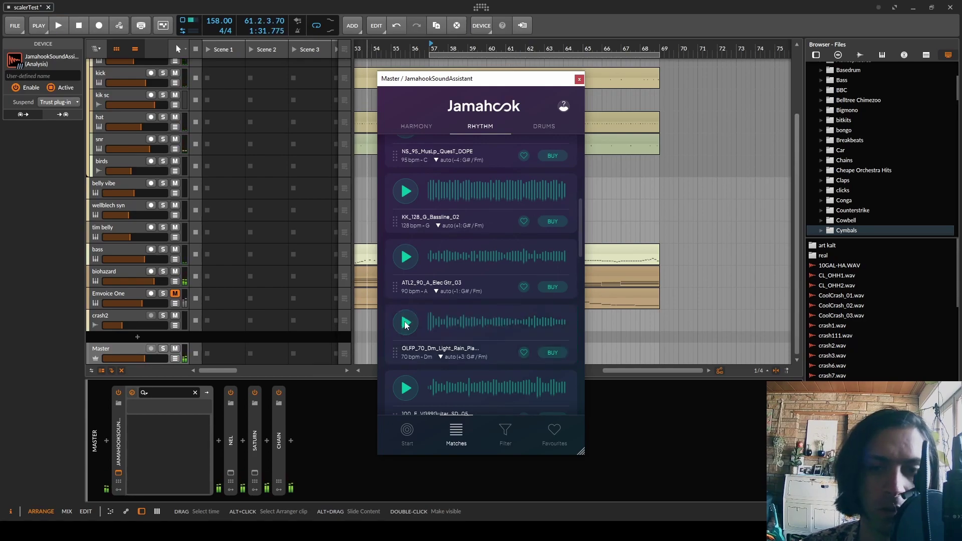
Audition 100_E_VG99Guitar_SD_05 and NS_95_NuMLp_RollN_DOPE alongside song playback
{"action": "left_click", "coordinate": [406, 387]}
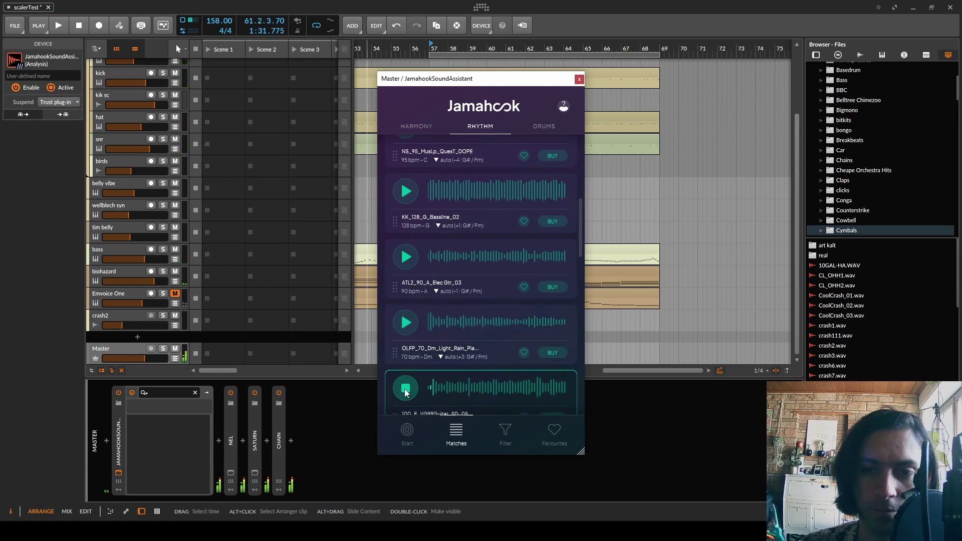
{"action": "key", "text": "space"}
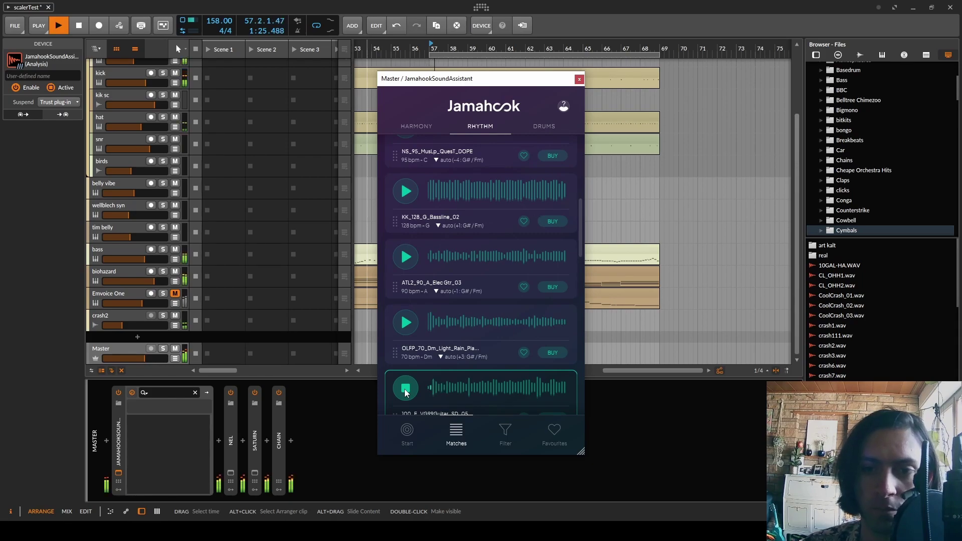
{"action": "key", "text": "space"}
{"action": "left_click", "coordinate": [406, 389]}
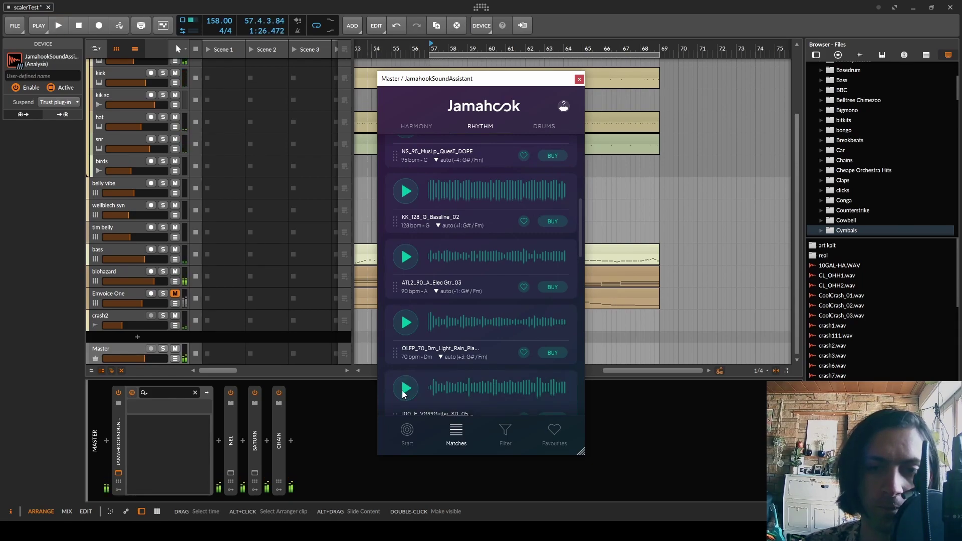
{"action": "scroll", "coordinate": [421, 390], "scroll_direction": "down", "scroll_amount": 1}
{"action": "left_click", "coordinate": [406, 403]}
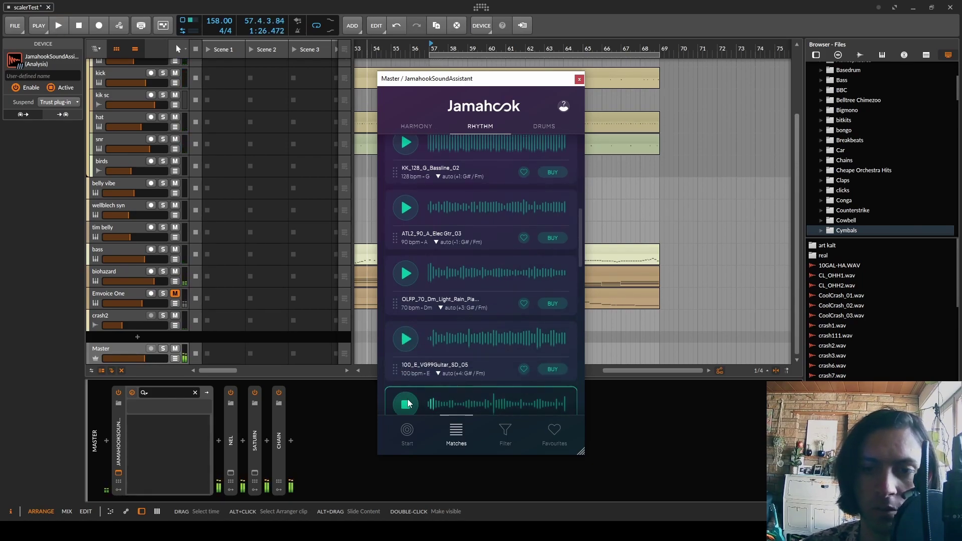
{"action": "key", "text": "space"}
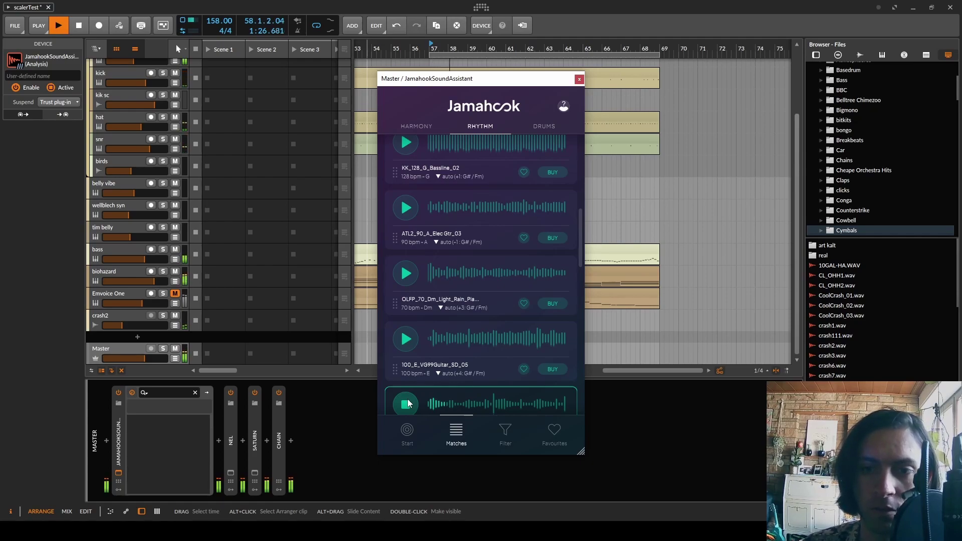
{"action": "key", "text": "space"}
{"action": "left_click", "coordinate": [407, 399]}
Audition the RAF electric bass loop with the song, then switch to Drums matches
{"action": "scroll", "coordinate": [407, 398], "scroll_direction": "down", "scroll_amount": 1}
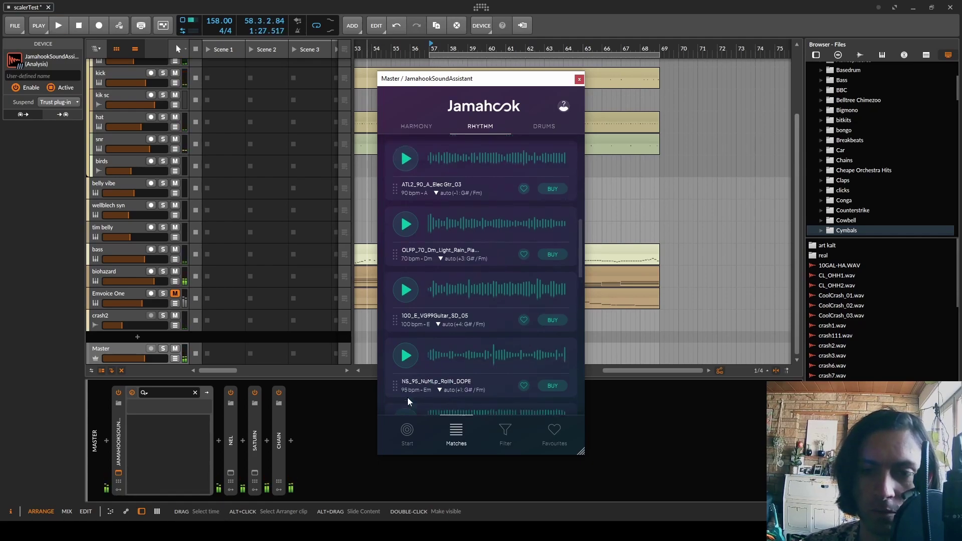
{"action": "left_click", "coordinate": [414, 394]}
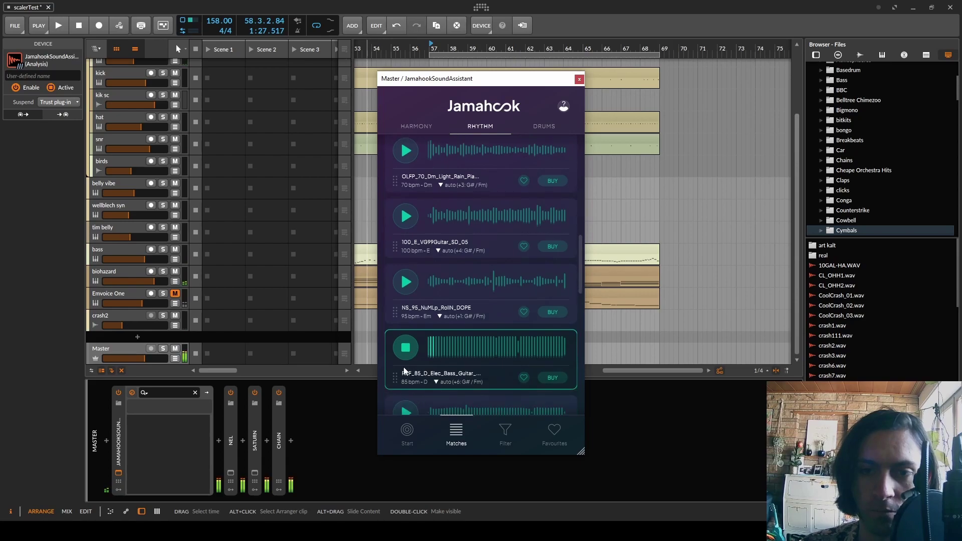
{"action": "scroll", "coordinate": [410, 320], "scroll_direction": "down", "scroll_amount": 2}
{"action": "key", "text": "space"}
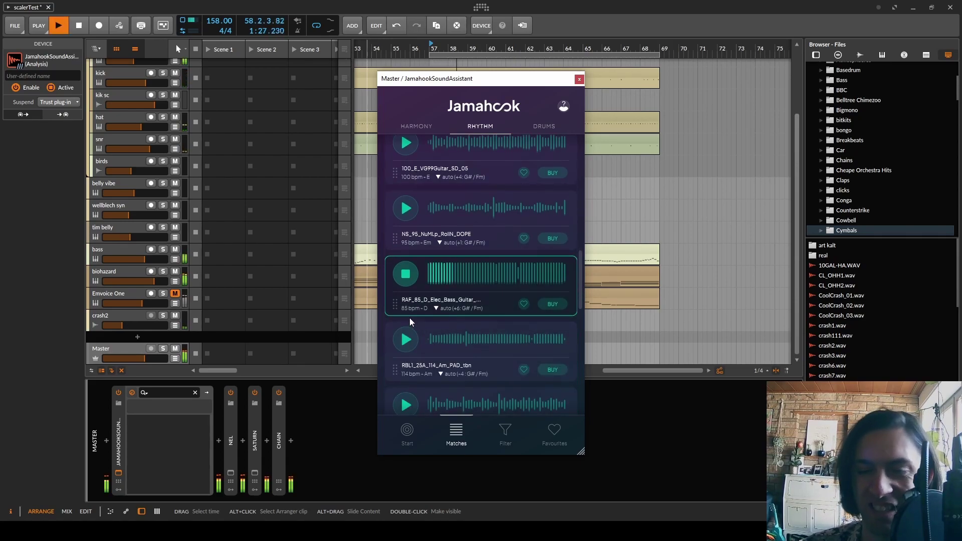
{"action": "left_click", "coordinate": [414, 275]}
{"action": "key", "text": "space"}
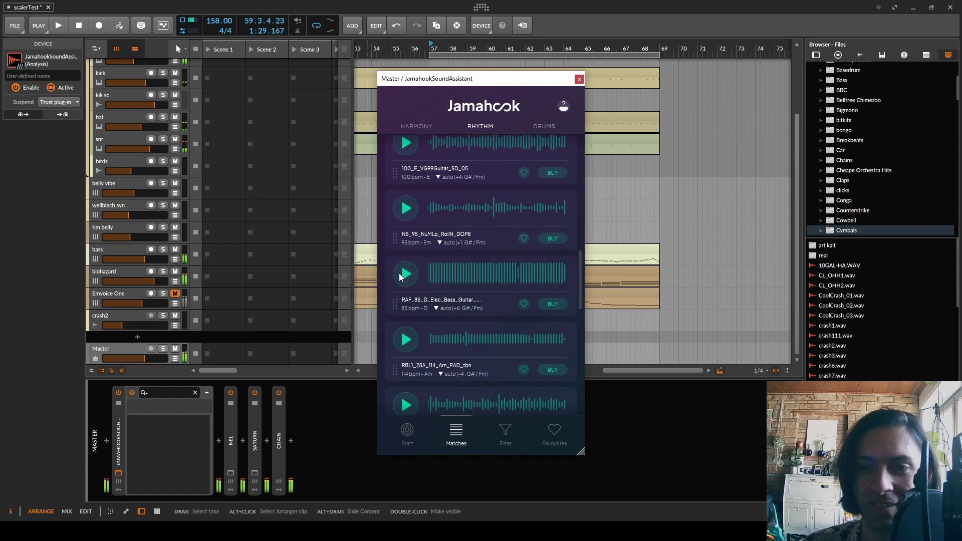
{"action": "left_click", "coordinate": [545, 127]}
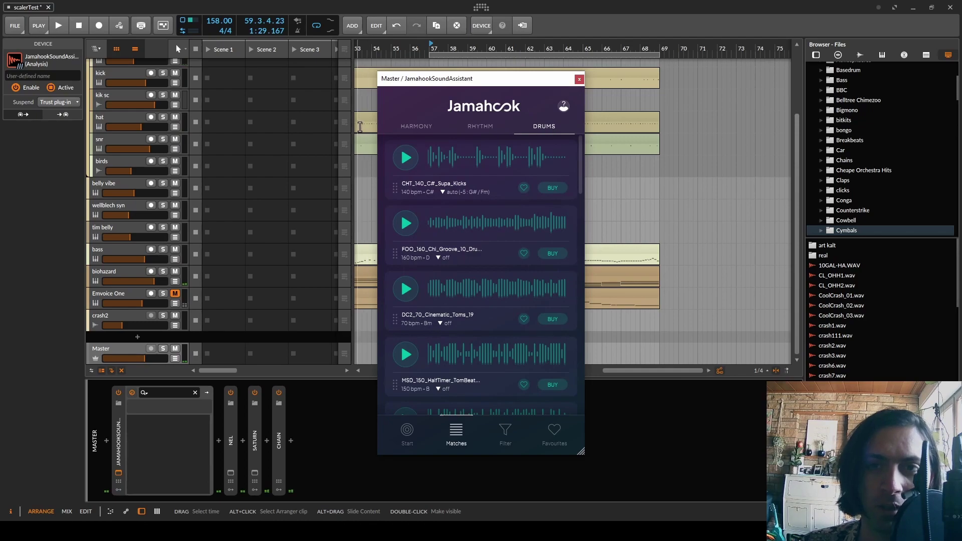
Preview CHT_140_C#_Supa_Kicks, the FOO_160 groove and DC2_70_Cinematic_Toms_19 with the song running
{"action": "left_click", "coordinate": [409, 164]}
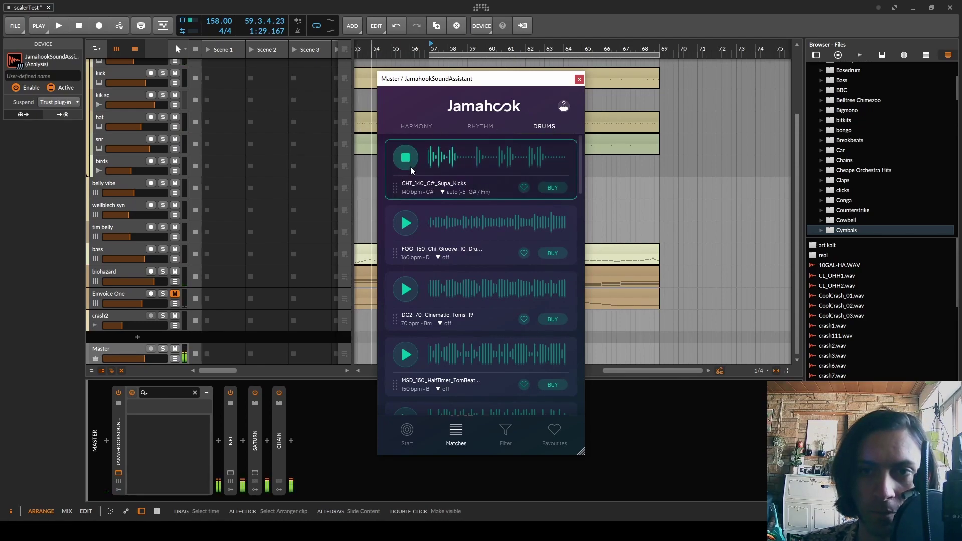
{"action": "left_click", "coordinate": [408, 219]}
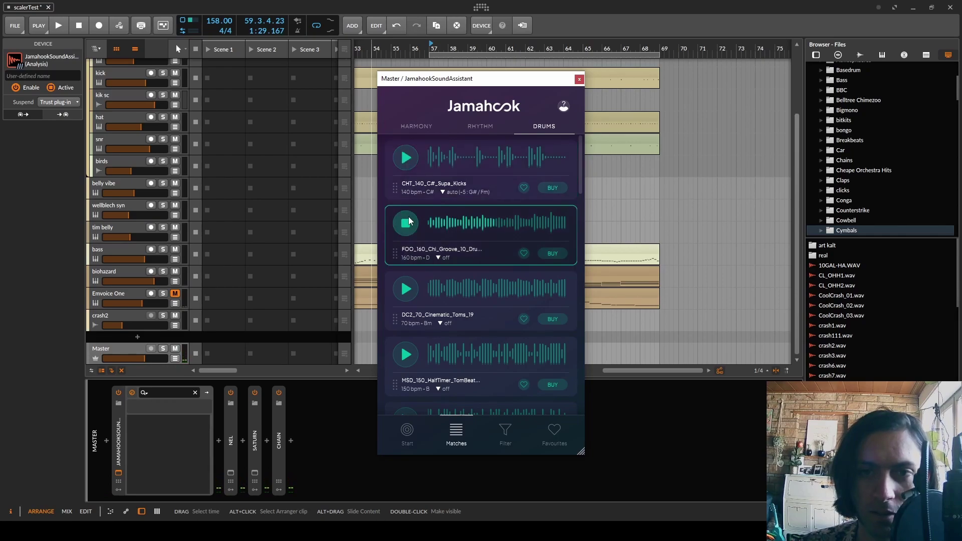
{"action": "left_click", "coordinate": [401, 279]}
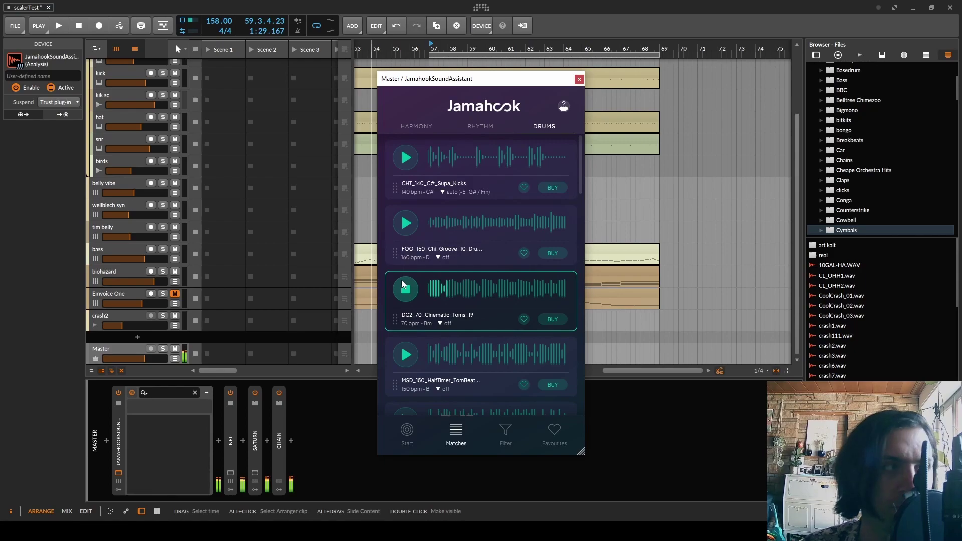
{"action": "key", "text": "space"}
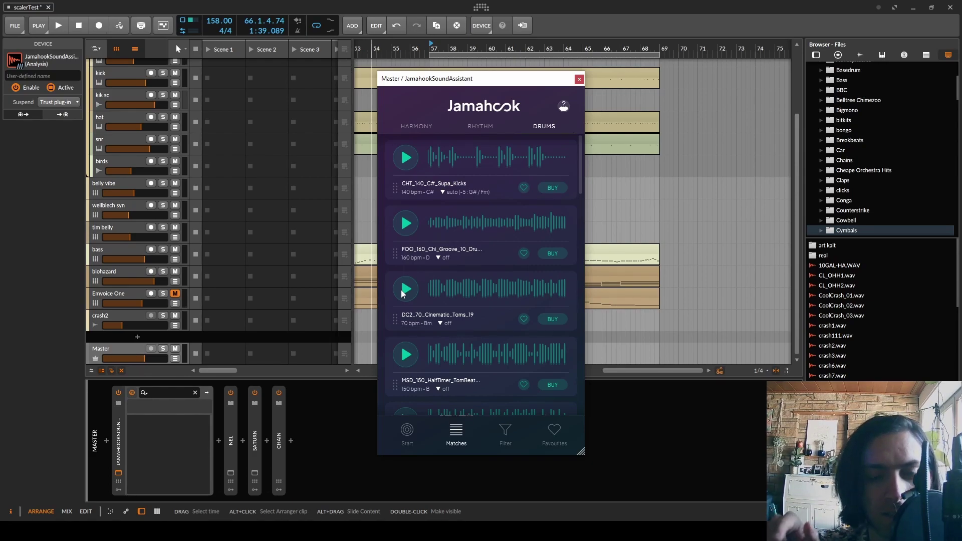
{"action": "left_click", "coordinate": [402, 291]}
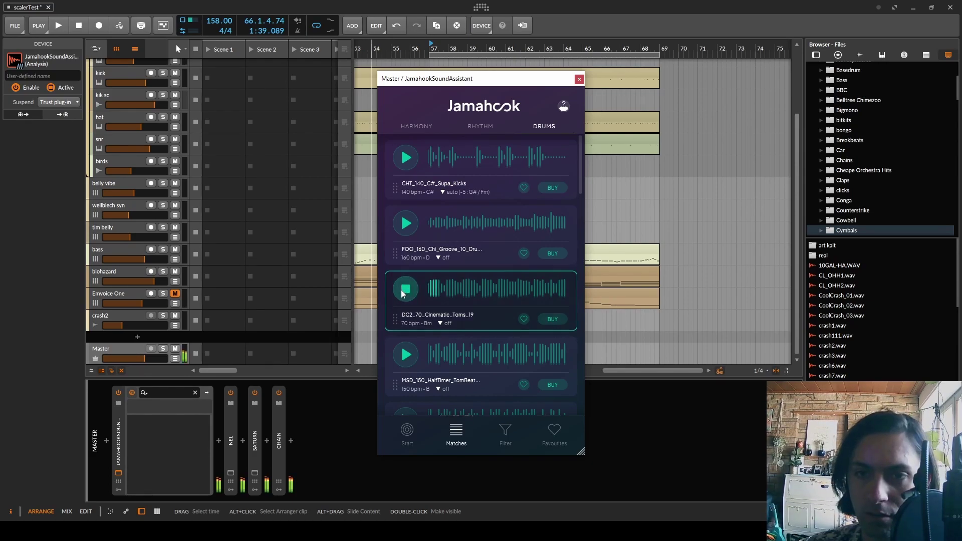
{"action": "left_click", "coordinate": [403, 290]}
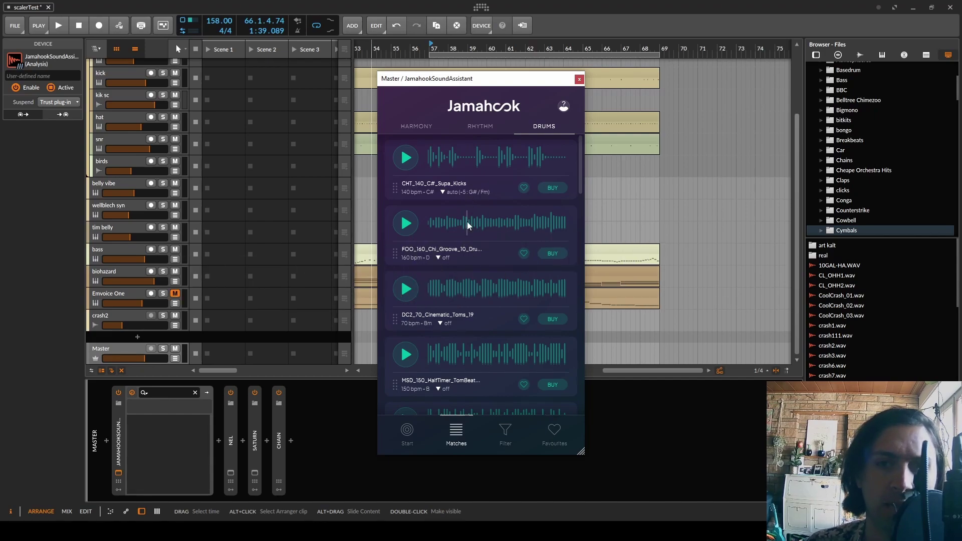
Audition the MSD_150 half-time drum loop alongside the song
{"action": "scroll", "coordinate": [468, 222], "scroll_direction": "down", "scroll_amount": 1}
{"action": "left_click", "coordinate": [406, 330]}
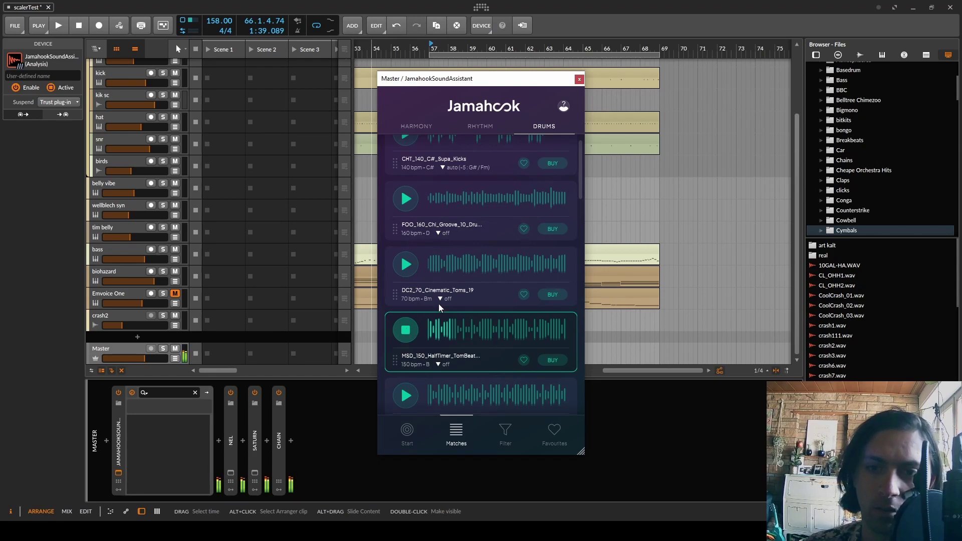
{"action": "key", "text": "space"}
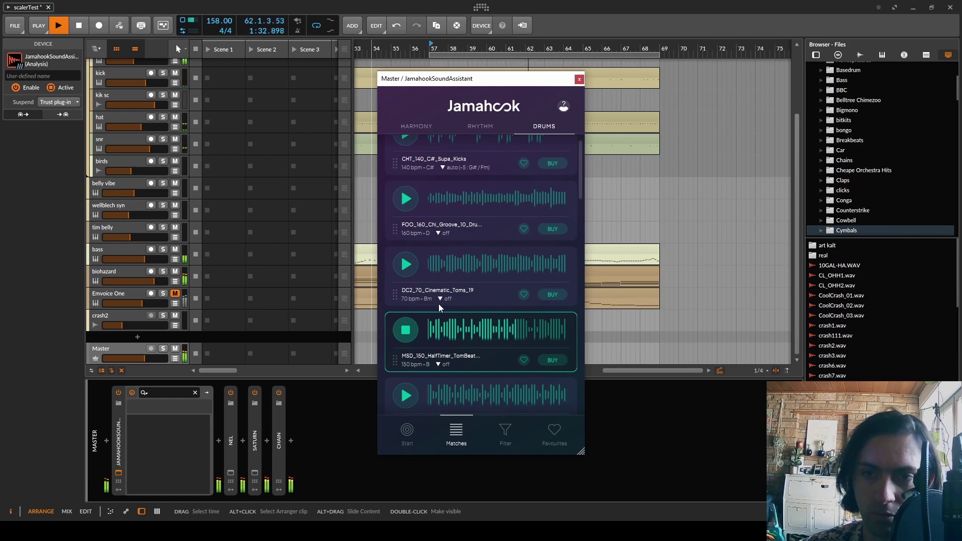
{"action": "key", "text": "space"}
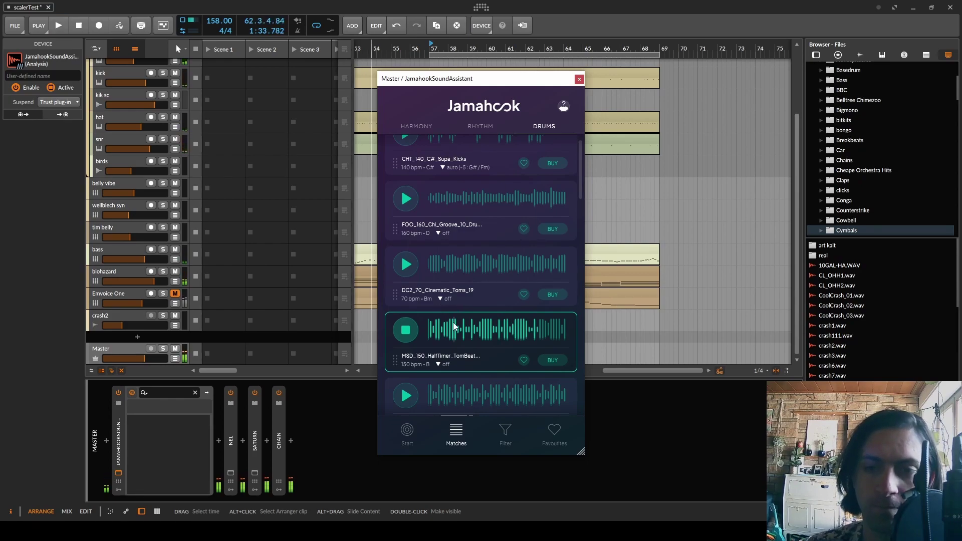
Play NL_135_DrumLoop_Dry_1 from a later start point together with the song
{"action": "scroll", "coordinate": [438, 304], "scroll_direction": "down", "scroll_amount": 2}
{"action": "left_click", "coordinate": [408, 264]}
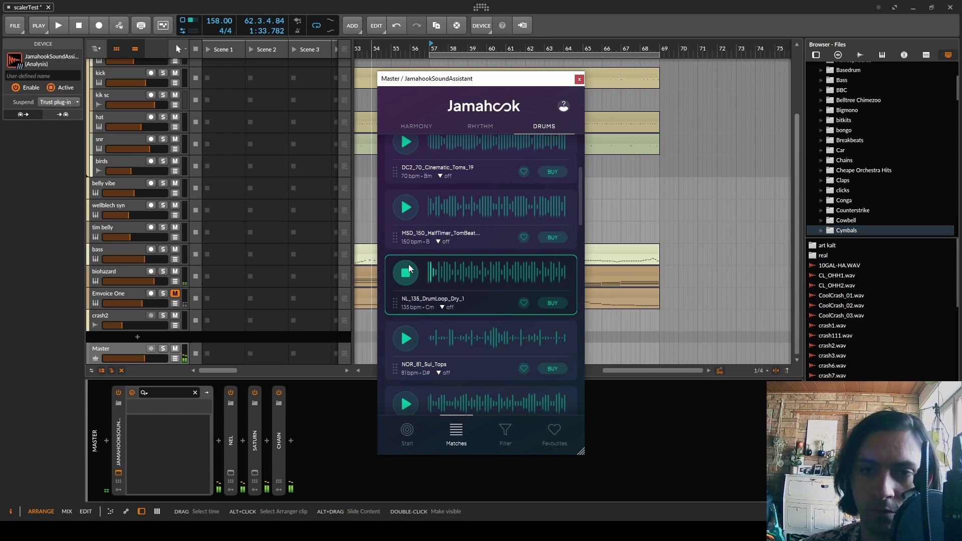
{"action": "left_click", "coordinate": [406, 339]}
{"action": "left_click", "coordinate": [444, 267]}
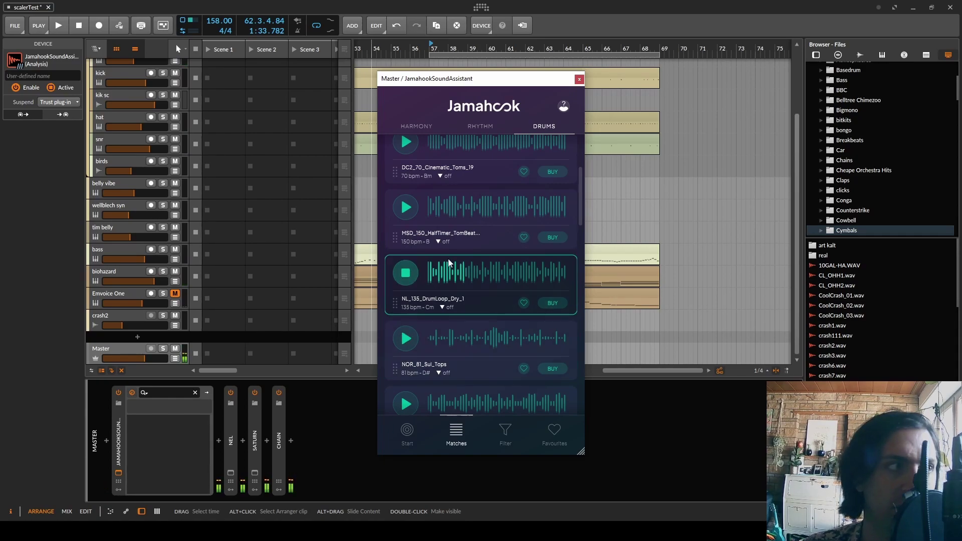
{"action": "key", "text": "space"}
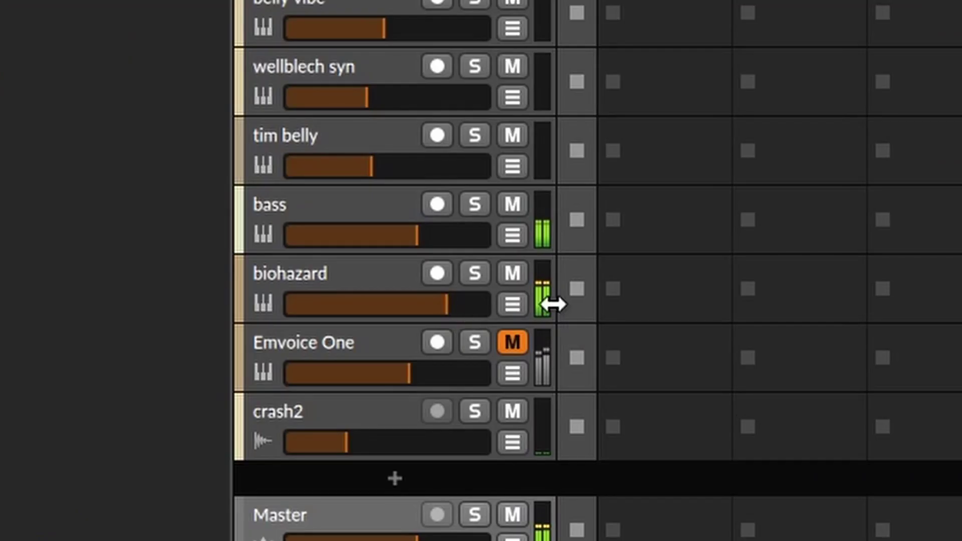
Mute the biohazard track, then preview NOR_81_Sui_Tops, TMT_150_Drums_06_Full and both IM2_140_Drums_19 loops
{"action": "left_click", "coordinate": [178, 274]}
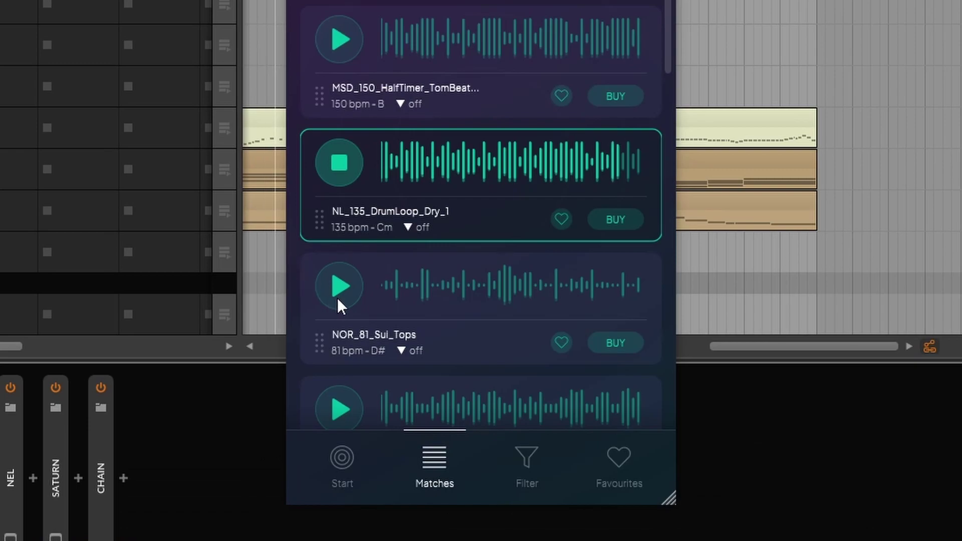
{"action": "left_click", "coordinate": [337, 298]}
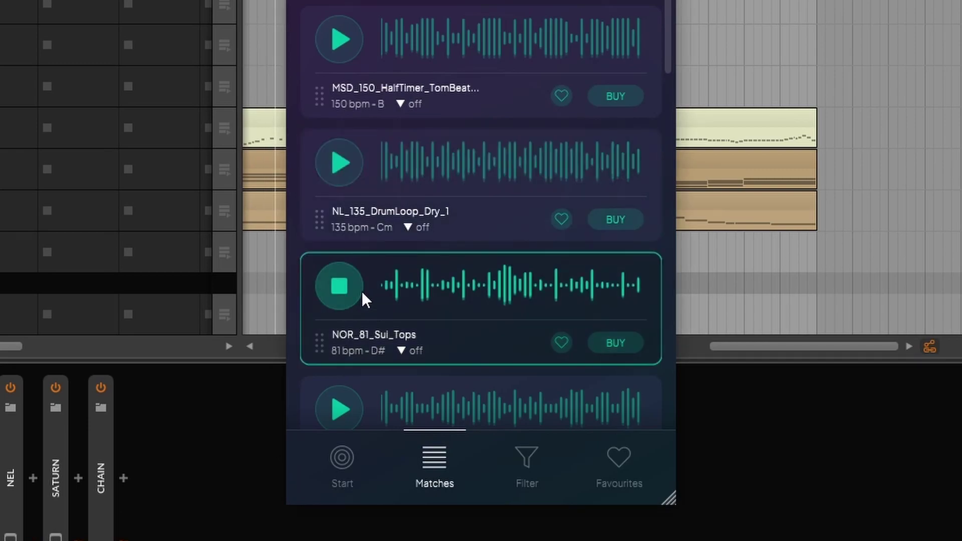
{"action": "scroll", "coordinate": [426, 240], "scroll_direction": "down", "scroll_amount": 2}
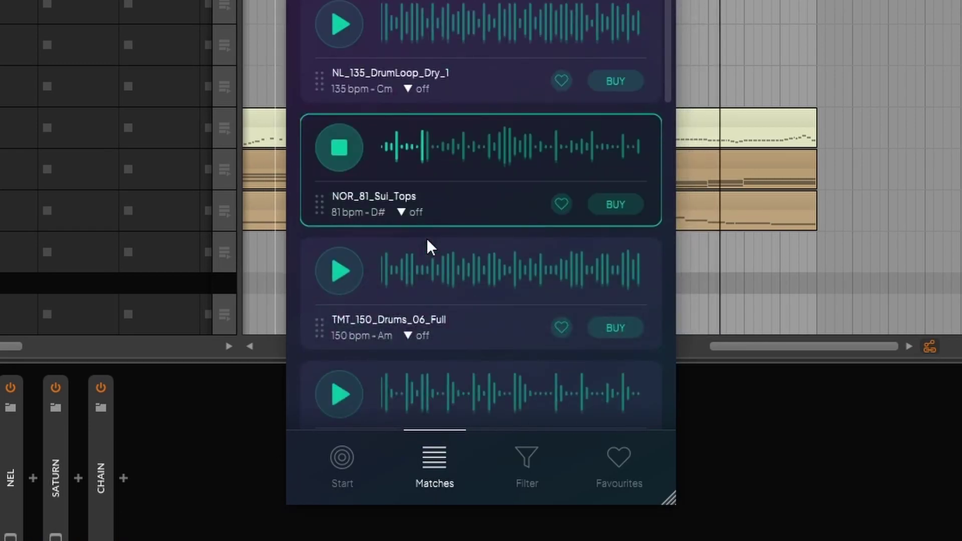
{"action": "scroll", "coordinate": [426, 239], "scroll_direction": "down", "scroll_amount": 2}
{"action": "left_click", "coordinate": [337, 179]}
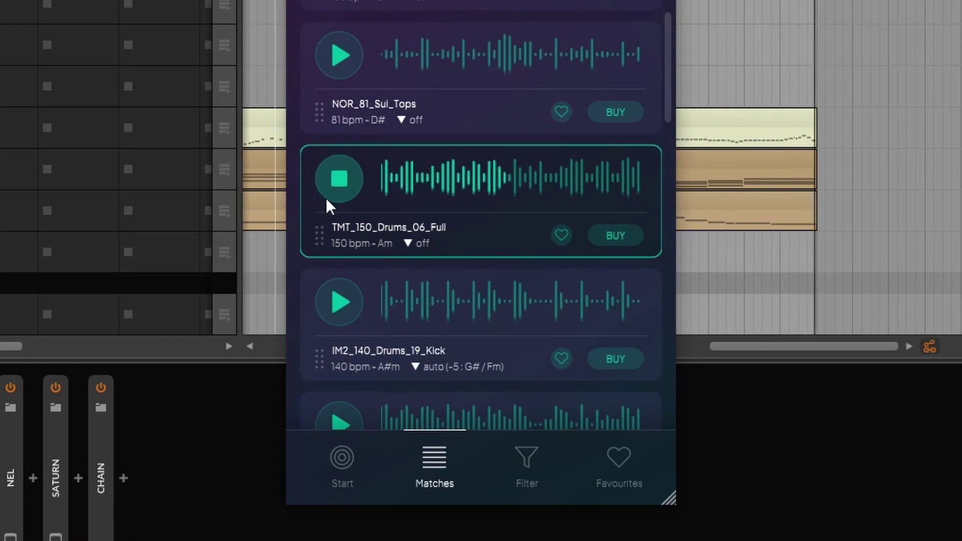
{"action": "left_click", "coordinate": [350, 310]}
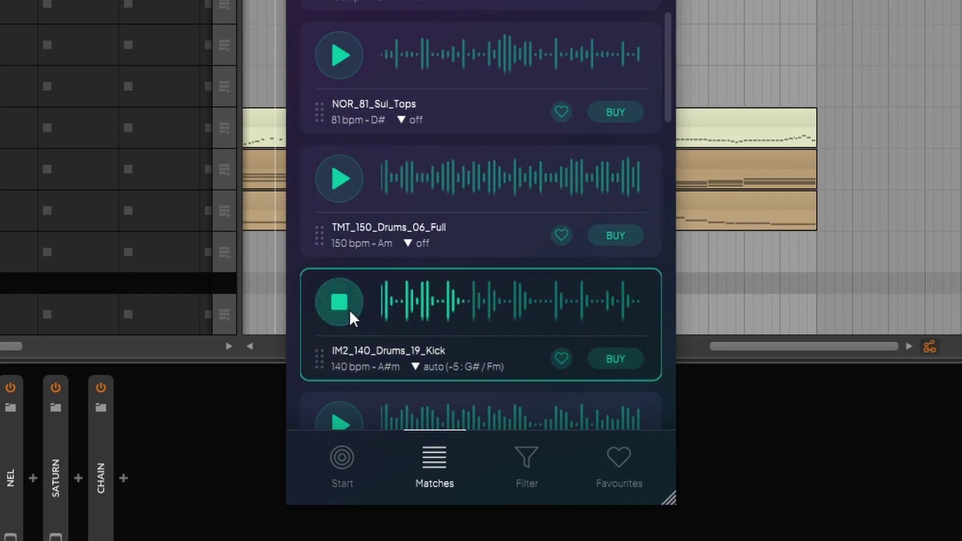
{"action": "scroll", "coordinate": [350, 310], "scroll_direction": "down", "scroll_amount": 3}
{"action": "left_click", "coordinate": [344, 302]}
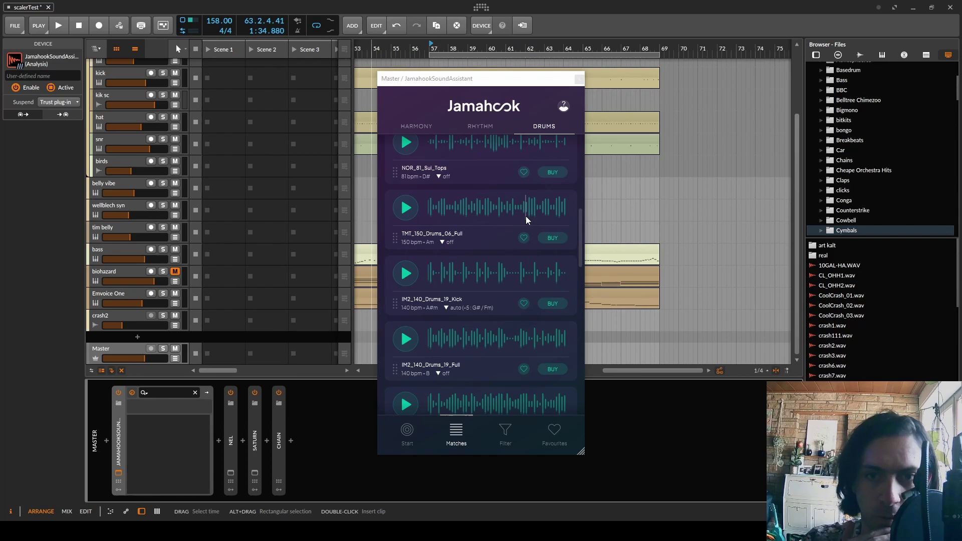
Scroll through the Harmony matches and bring up the Filter page's instrument tags
{"action": "left_click", "coordinate": [416, 126]}
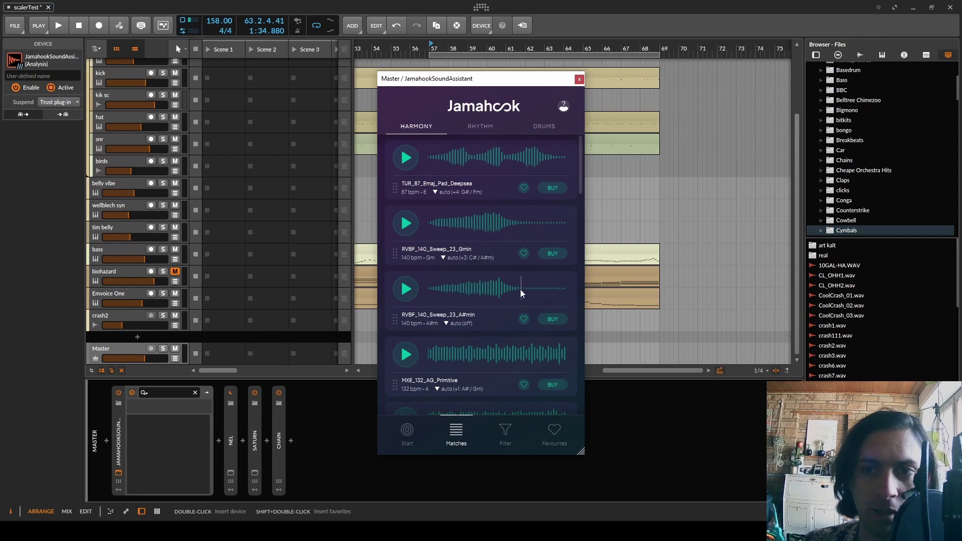
{"action": "scroll", "coordinate": [520, 289], "scroll_direction": "down", "scroll_amount": 3}
{"action": "scroll", "coordinate": [497, 272], "scroll_direction": "down", "scroll_amount": 5}
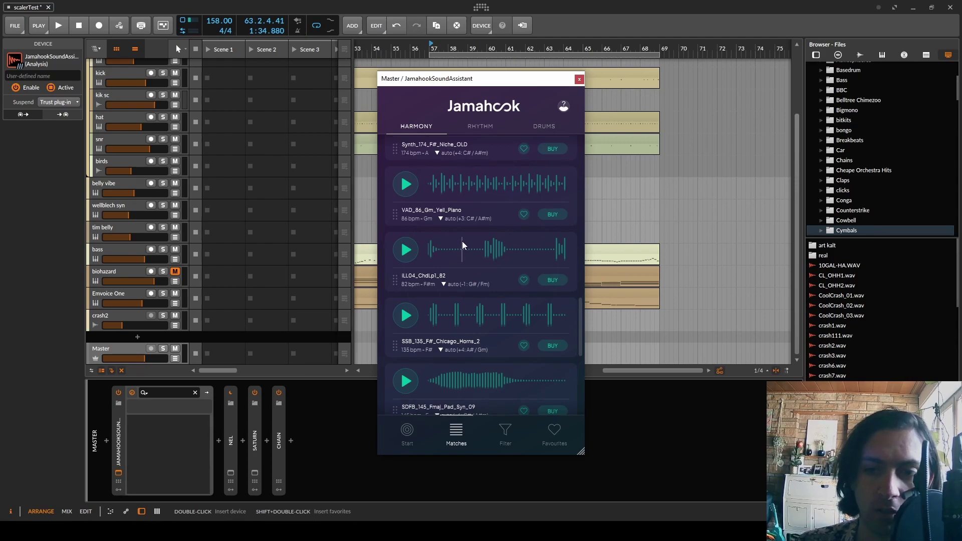
{"action": "left_click", "coordinate": [507, 438]}
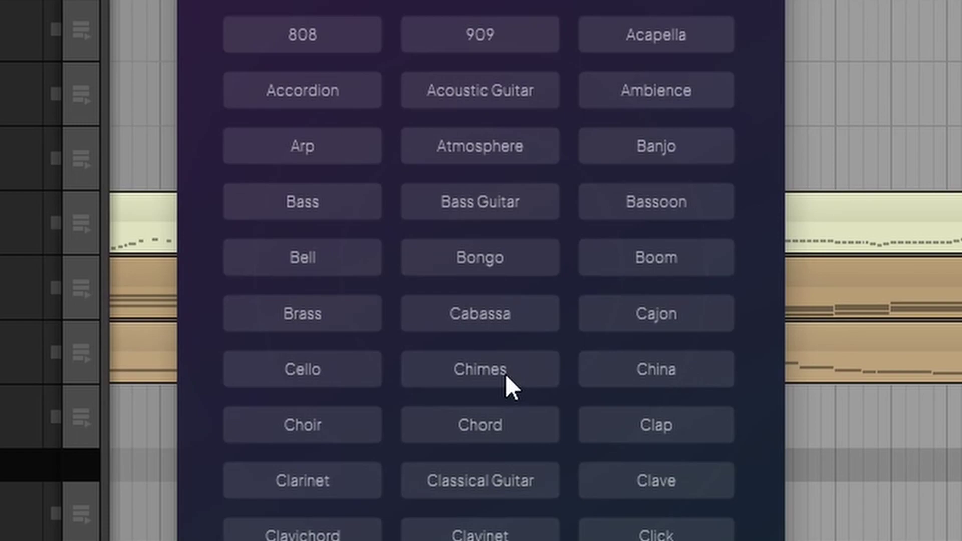
Filter by the China instrument and preview rhythm matches, including L23_100_D_Electric_Bass_8
{"action": "left_click", "coordinate": [669, 367]}
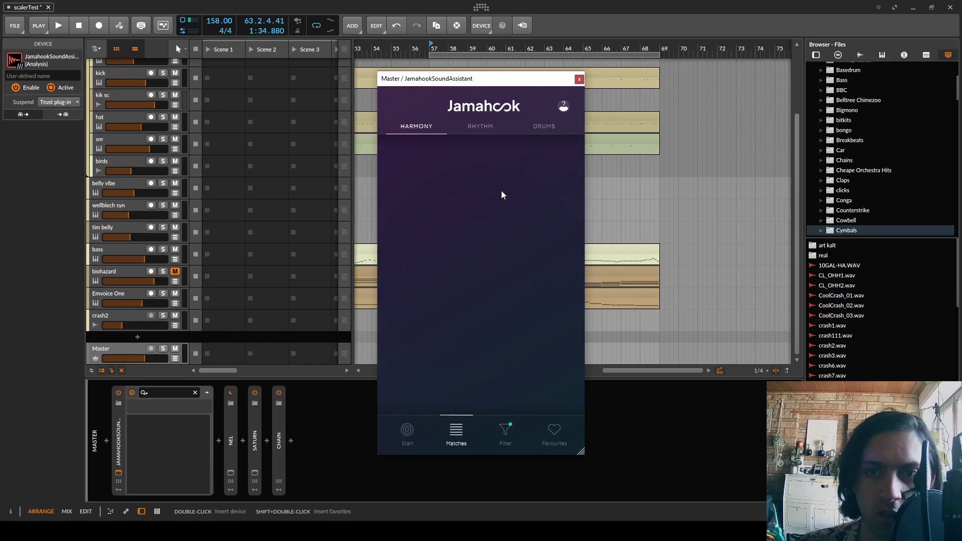
{"action": "left_click", "coordinate": [476, 128]}
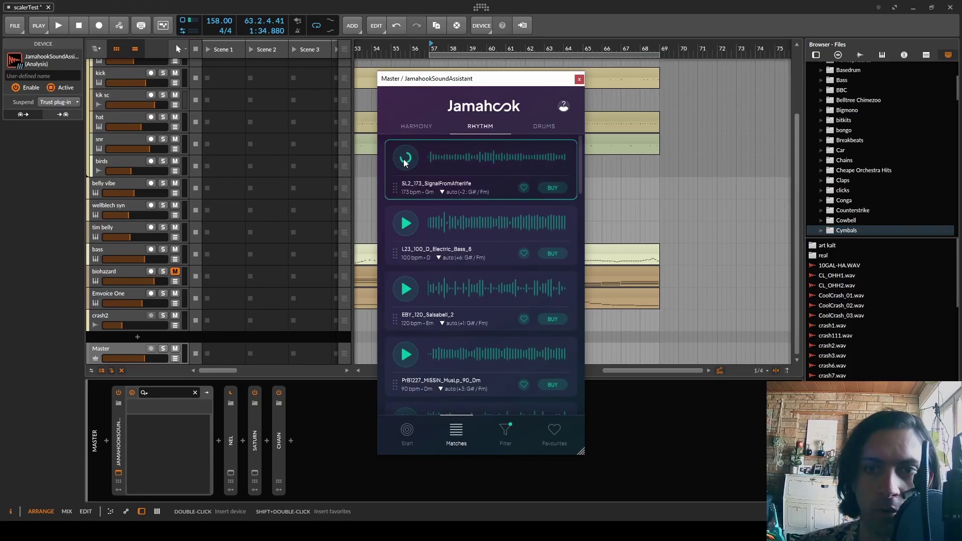
{"action": "left_click", "coordinate": [405, 158]}
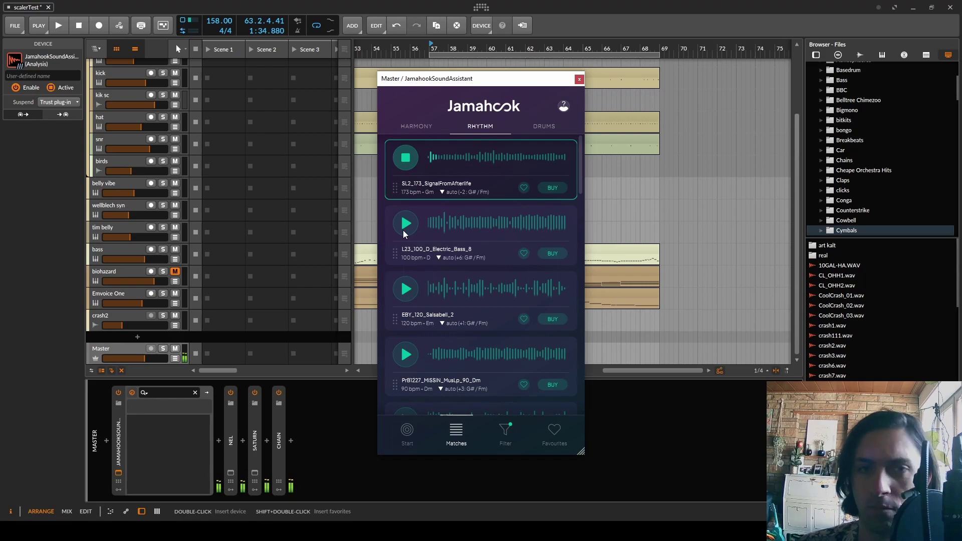
{"action": "left_click", "coordinate": [407, 225]}
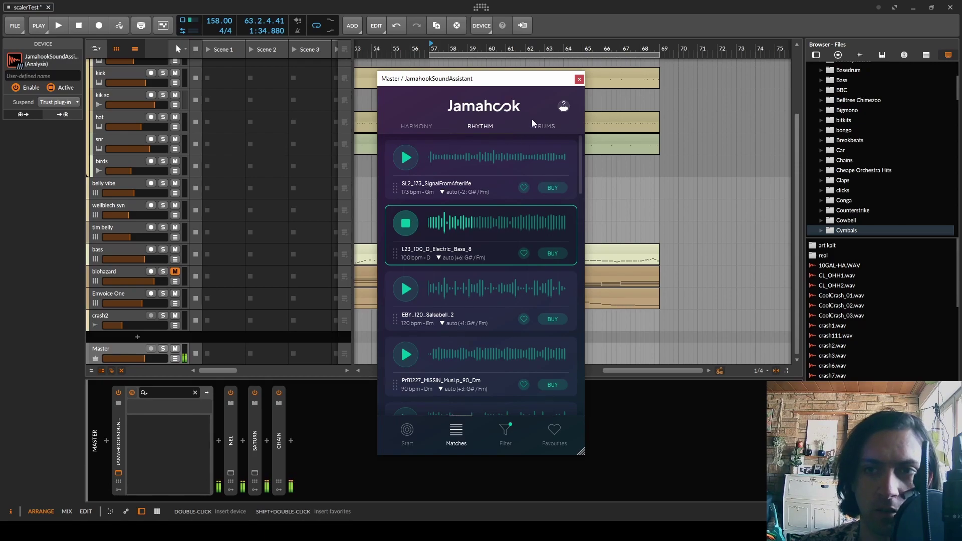
Preview a few drum matches, then apply the Drums category filter to refresh the drum loops
{"action": "left_click", "coordinate": [531, 119]}
{"action": "left_click", "coordinate": [406, 158]}
{"action": "left_click", "coordinate": [407, 225]}
{"action": "left_click", "coordinate": [407, 228]}
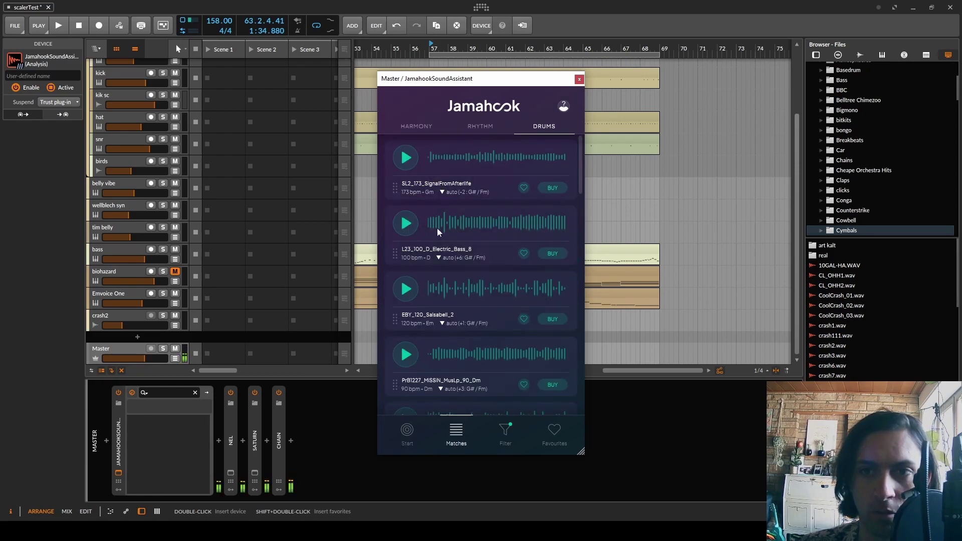
{"action": "left_click", "coordinate": [408, 227]}
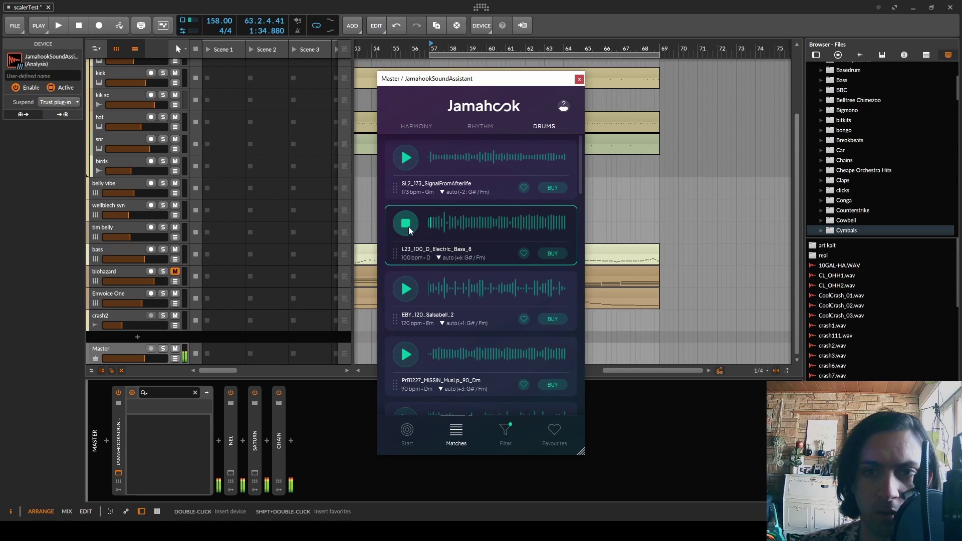
{"action": "left_click", "coordinate": [506, 431]}
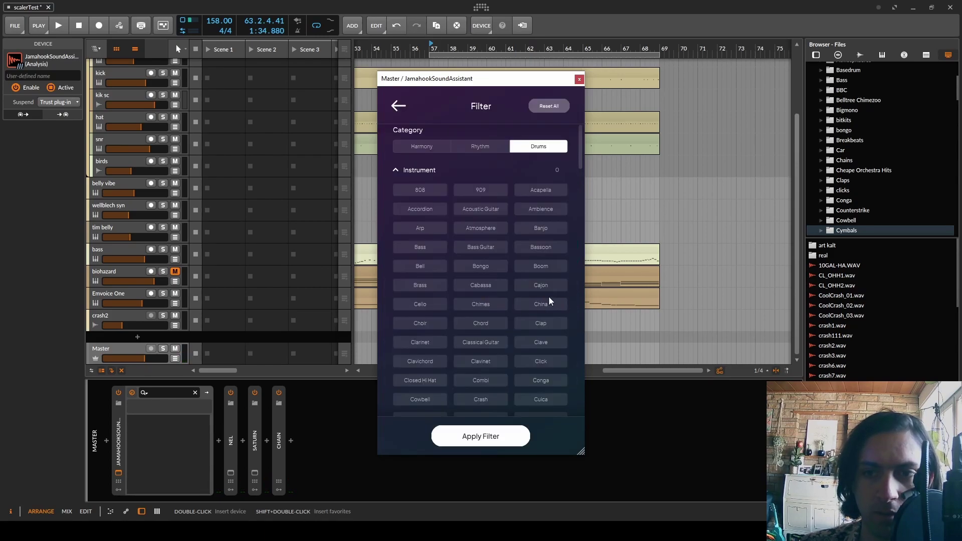
{"action": "left_click", "coordinate": [500, 439]}
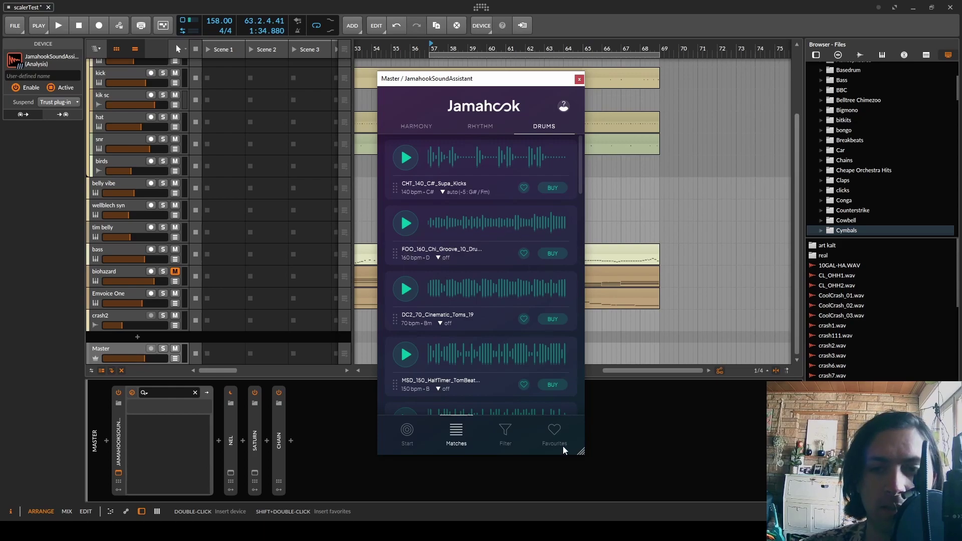
{"action": "left_click", "coordinate": [555, 432]}
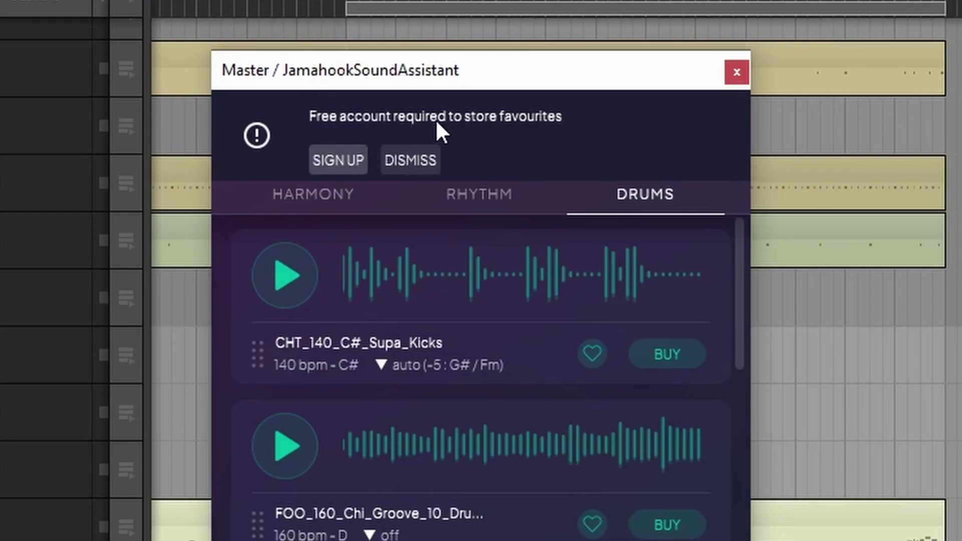
{"action": "left_click", "coordinate": [406, 158]}
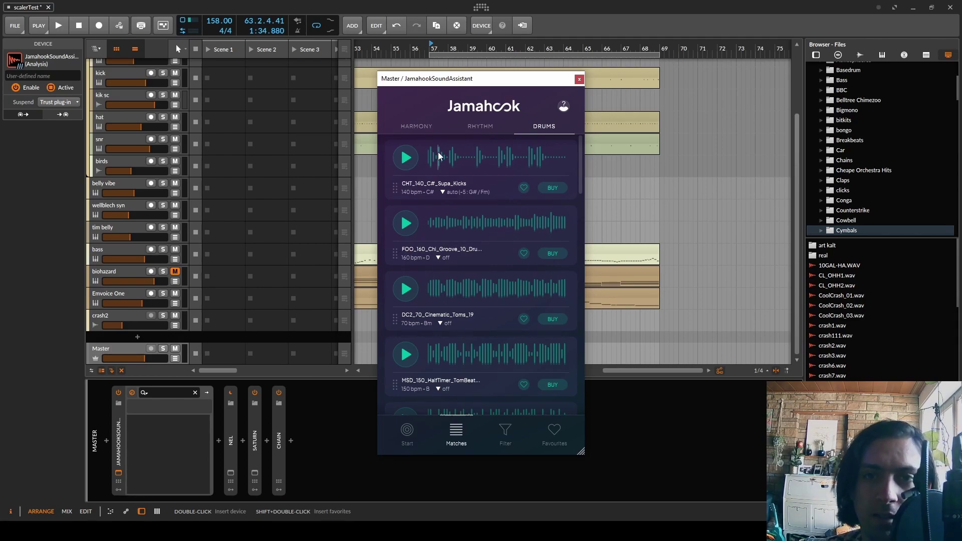
Show harmony matches, move Jamahook aside, select the biohazard track and close its Synth1 window
{"action": "left_click", "coordinate": [425, 126]}
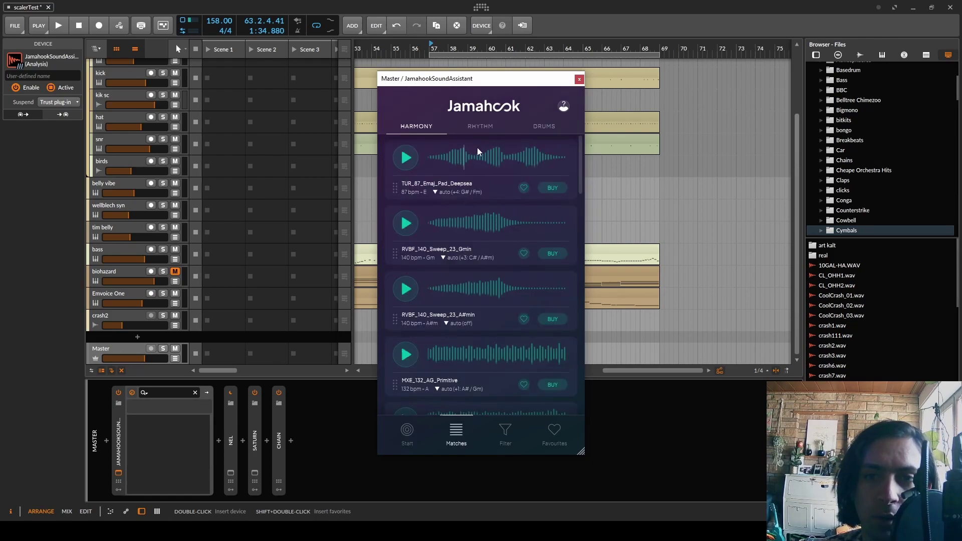
{"action": "left_click_drag", "start_coordinate": [496, 78], "coordinate": [729, 67]}
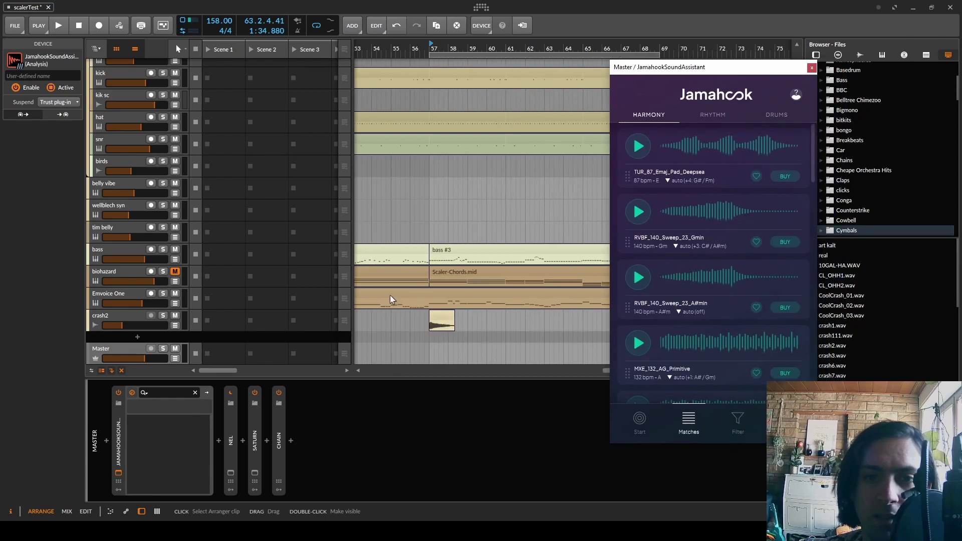
{"action": "left_click", "coordinate": [121, 274]}
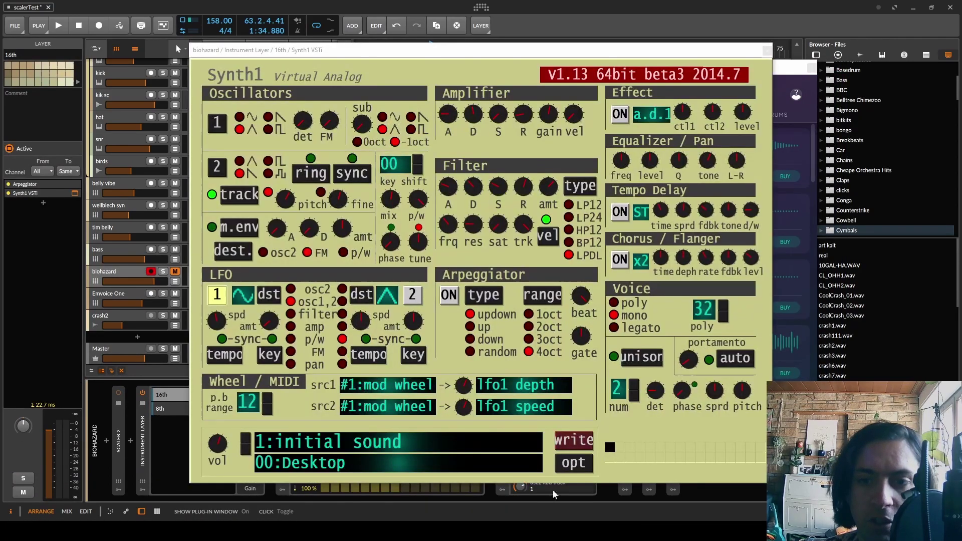
{"action": "left_click", "coordinate": [767, 50]}
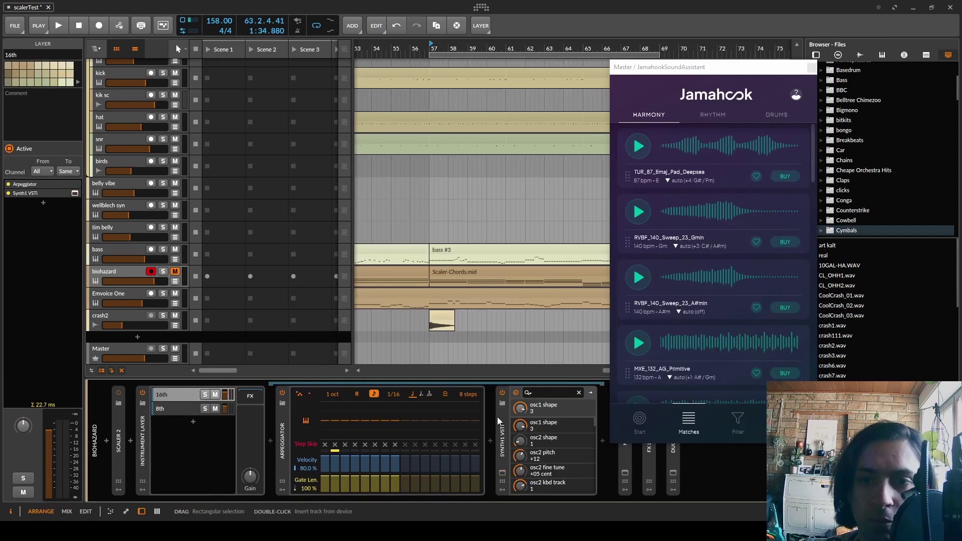
Collapse the Synth1 VSTi, Arpeggiator and Instrument Layer devices, then move Jamahook back over the arrangement
{"action": "left_click", "coordinate": [503, 441]}
{"action": "double_click", "coordinate": [503, 441]}
{"action": "double_click", "coordinate": [280, 430]}
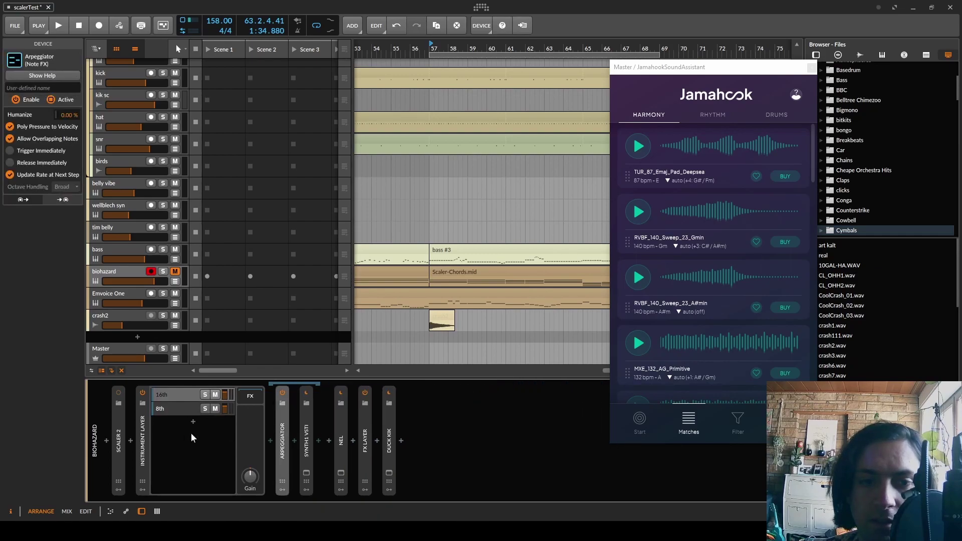
{"action": "double_click", "coordinate": [143, 437]}
{"action": "left_click_drag", "start_coordinate": [742, 67], "coordinate": [407, 72]}
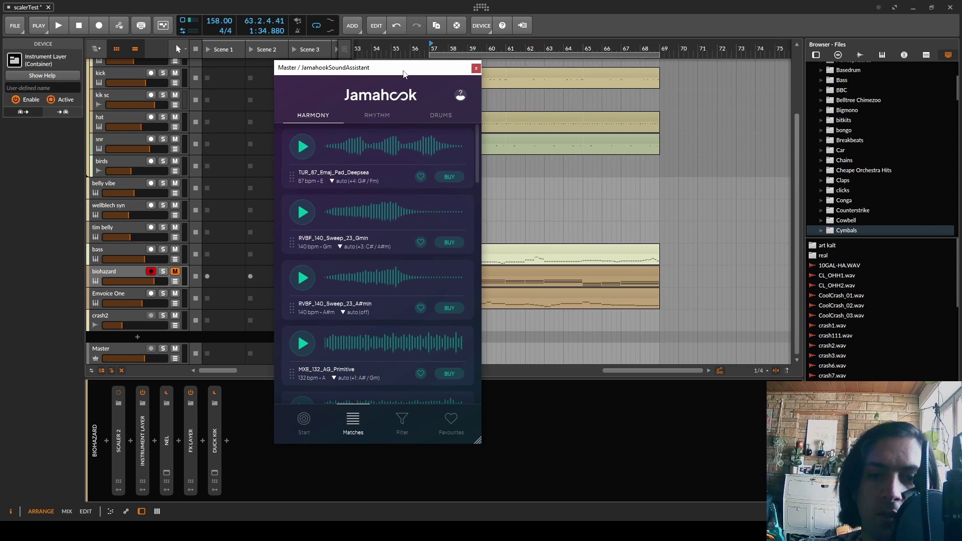
Bring back Jamahook's Drums matches, headed by CHT_140_C#_Supa_Kicks and FOO_160_Chi_Groove_10
{"action": "left_click", "coordinate": [447, 117]}
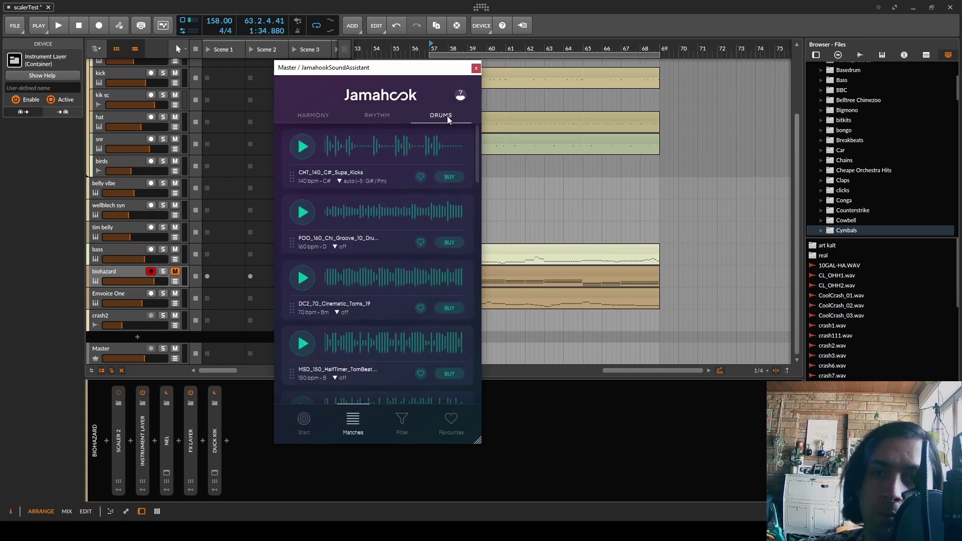